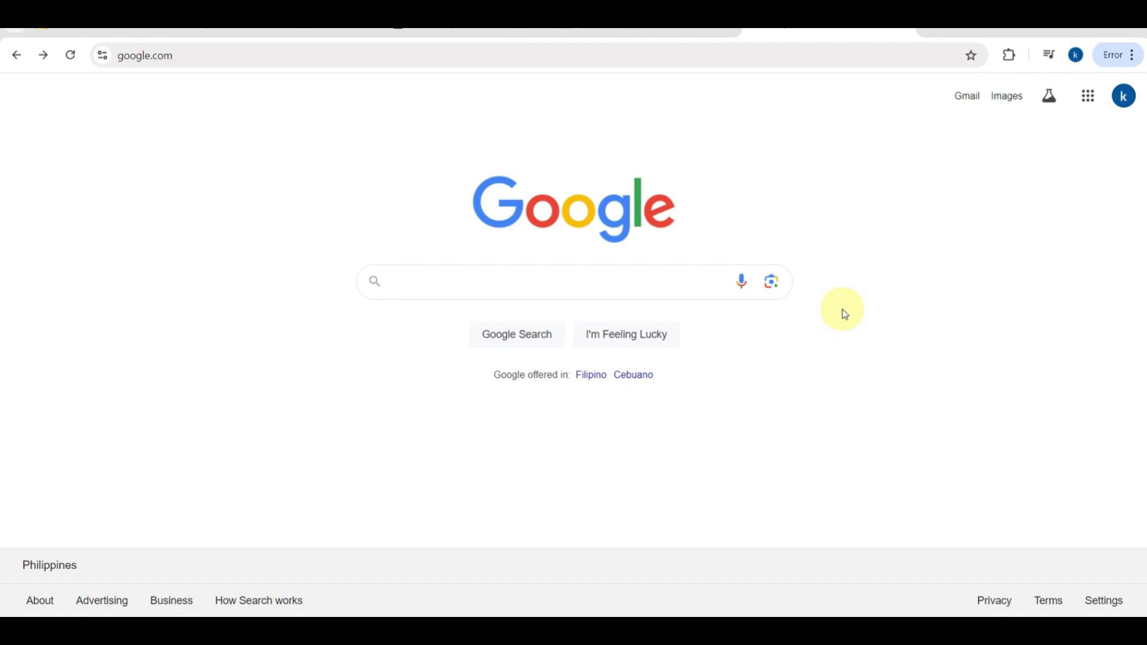
# Step: Search the web for "trip.com" and open the "Trip.com Official Site | Travel Deals and Promotions" result
pyautogui.write('trip.com')
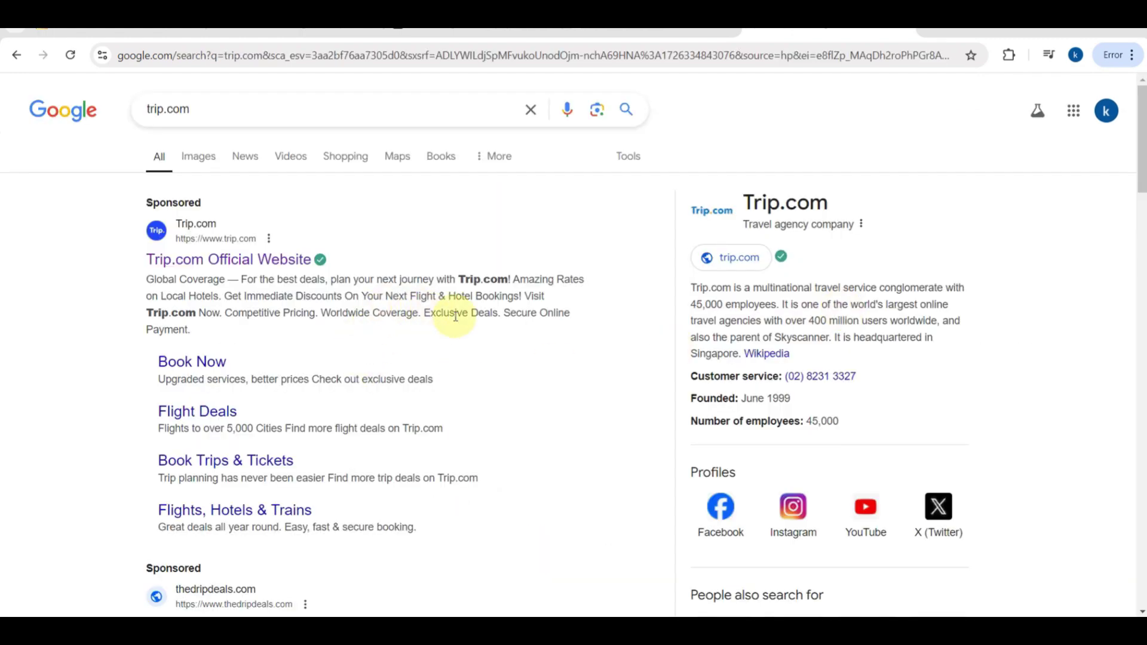
pyautogui.scroll(-5, 556, 397)
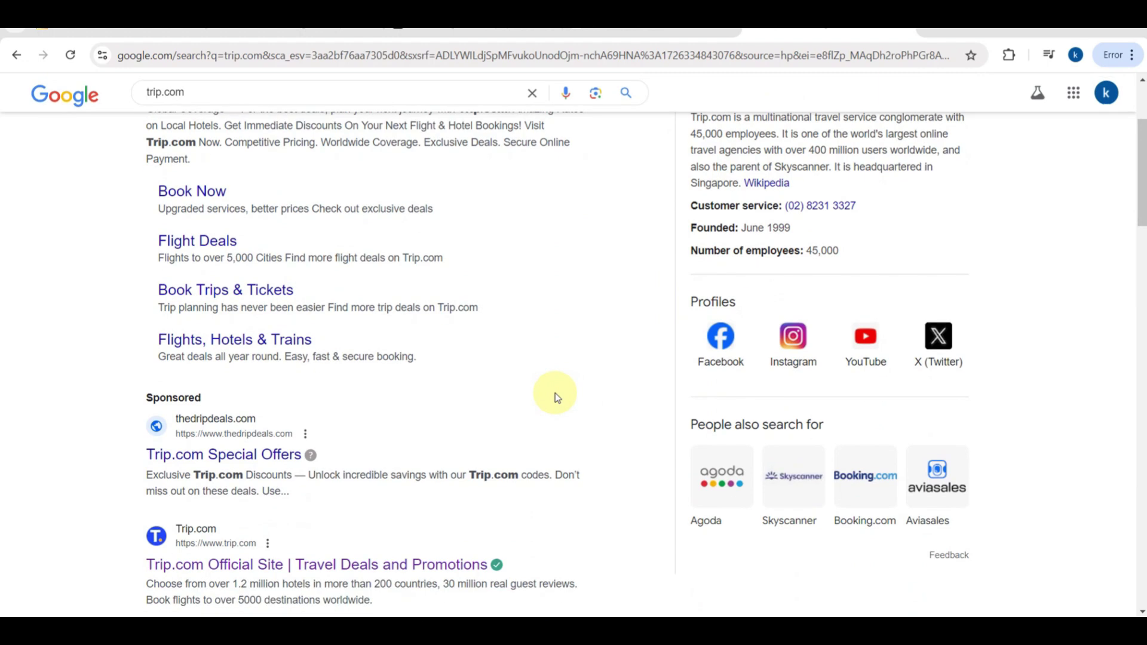
pyautogui.scroll(-2, 552, 393)
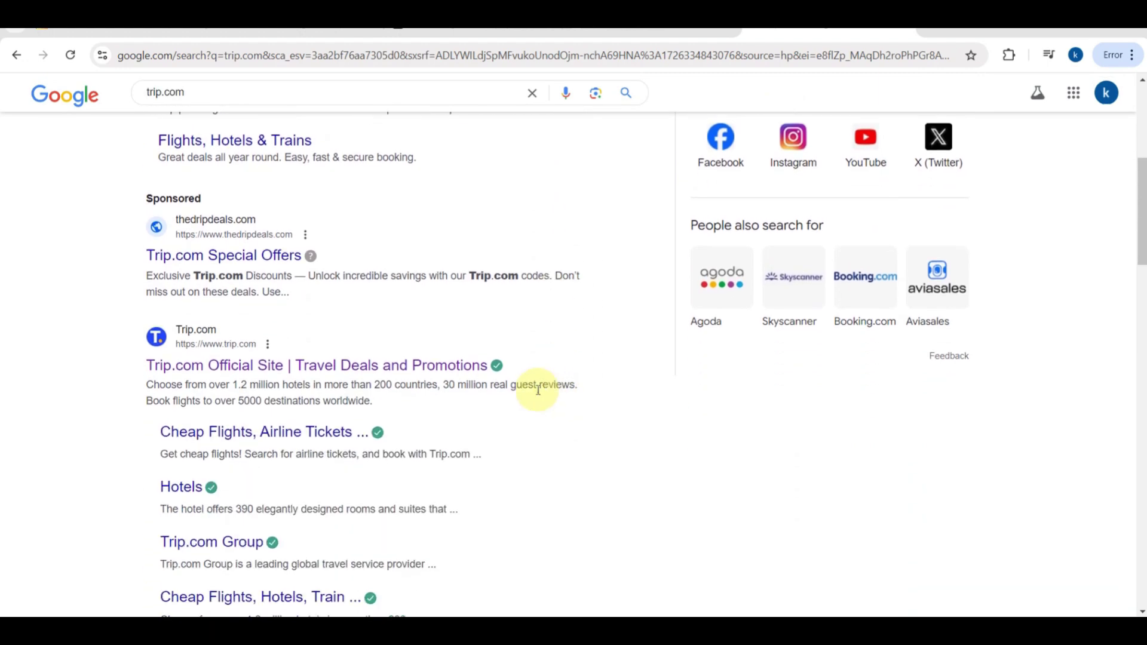
pyautogui.scroll(5, 377, 358)
pyautogui.scroll(-5, 381, 362)
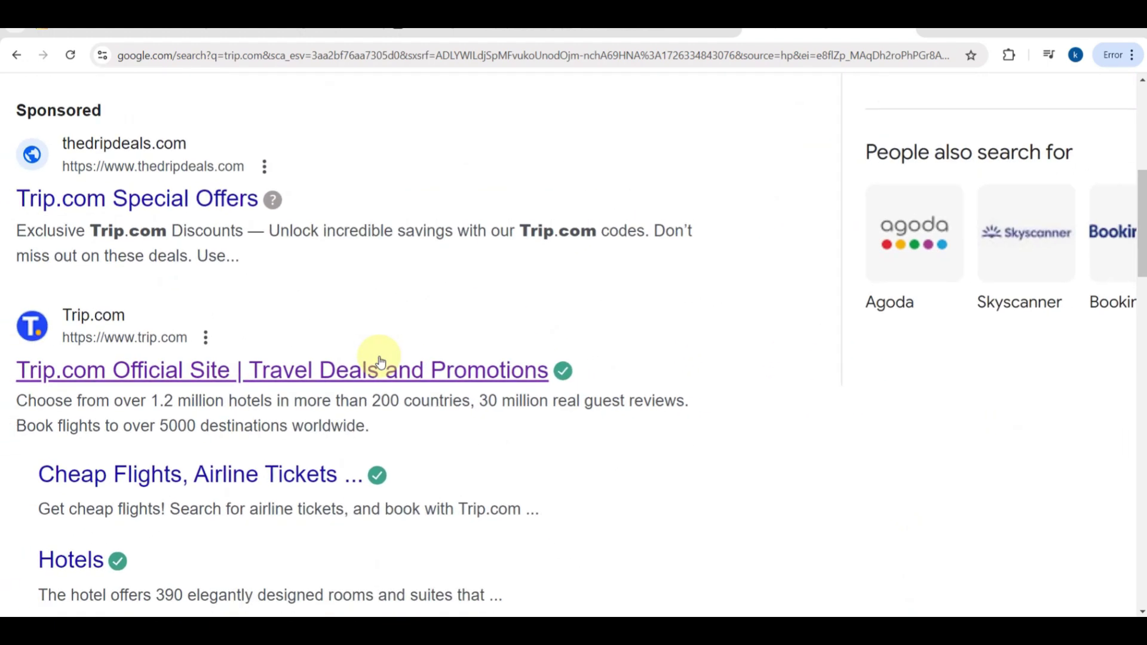
pyautogui.hscroll(-2, 132, 361)
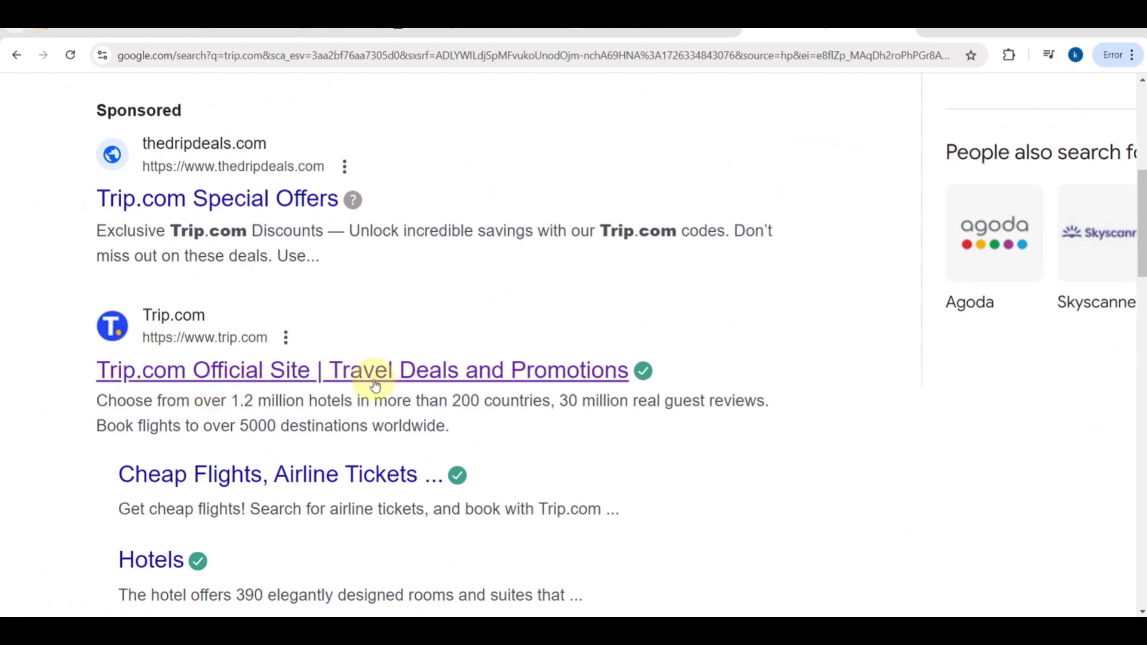
pyautogui.click(148, 382)
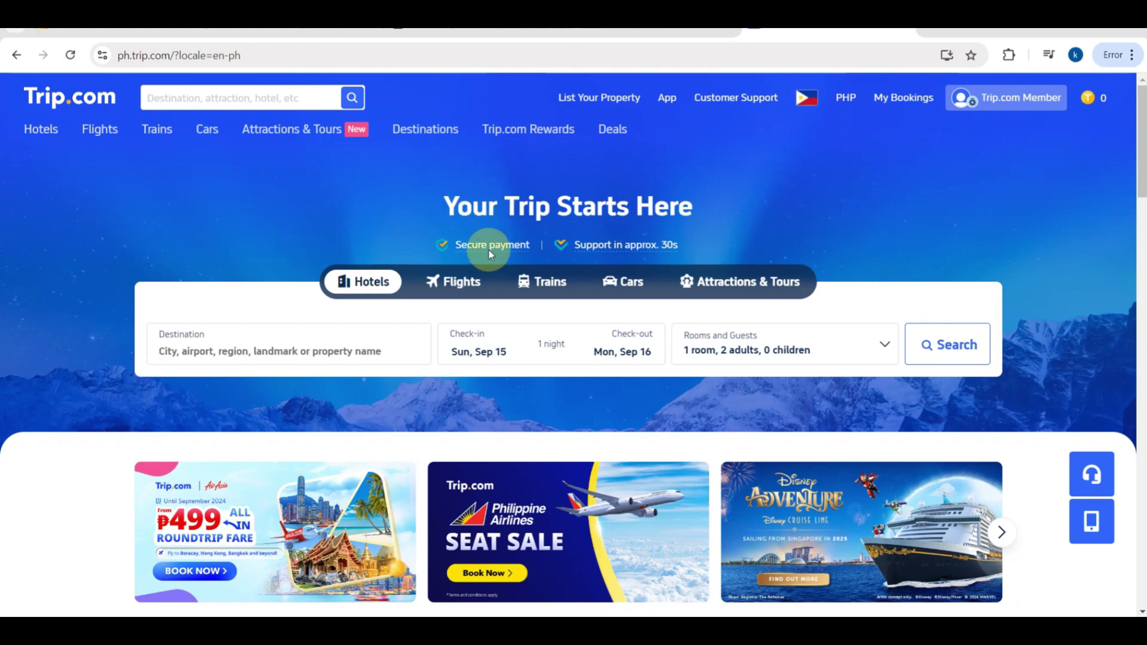
# Step: Review the options offered in the Trip.com Member account menu, then close it
pyautogui.click(356, 149)
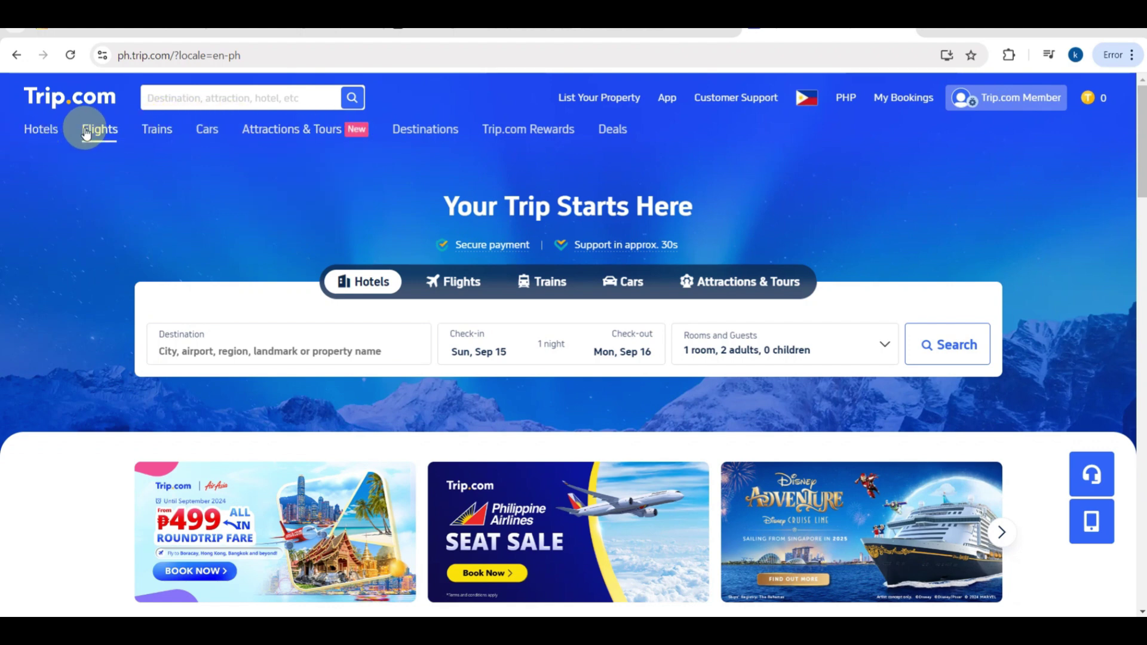
pyautogui.click(219, 132)
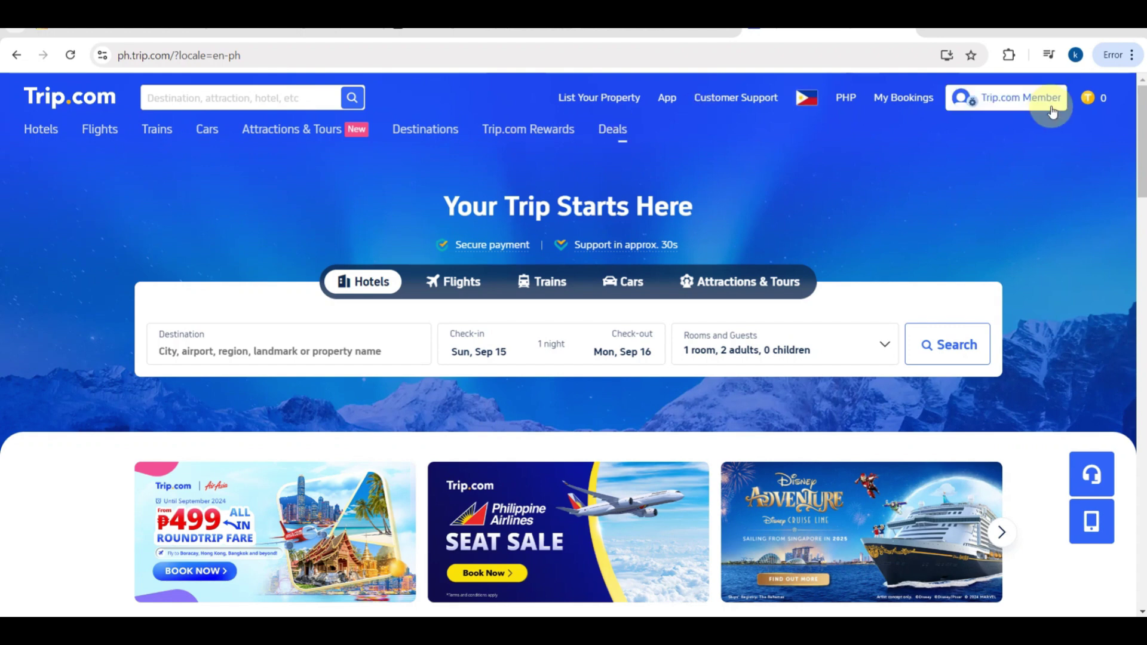
pyautogui.click(1026, 111)
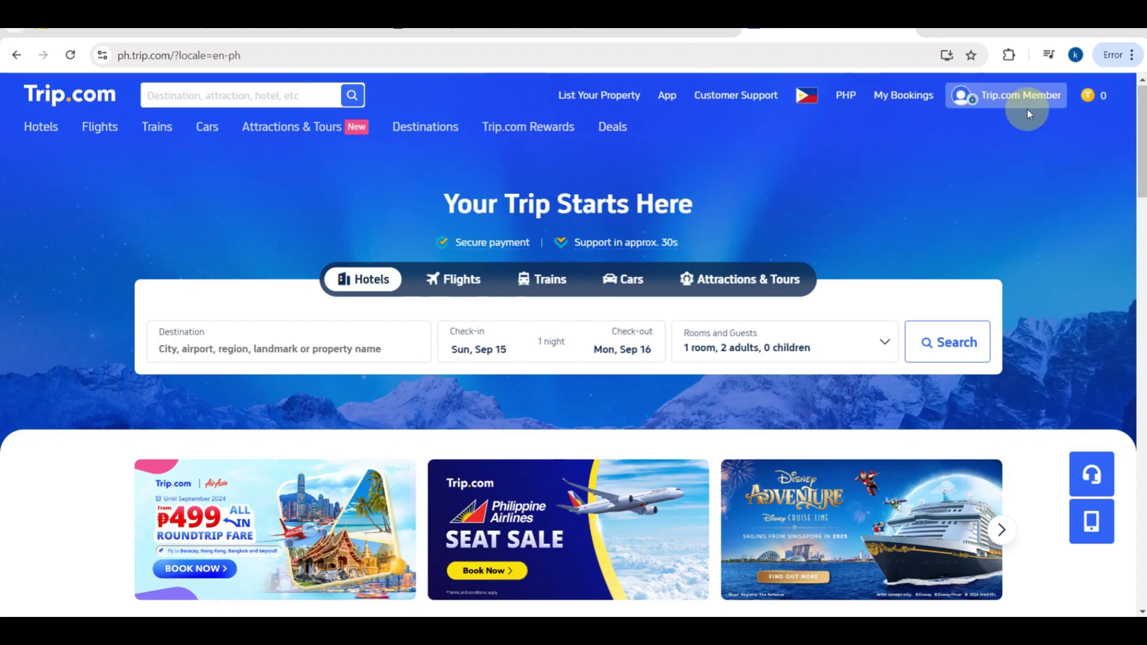
pyautogui.scroll(5, 1027, 109)
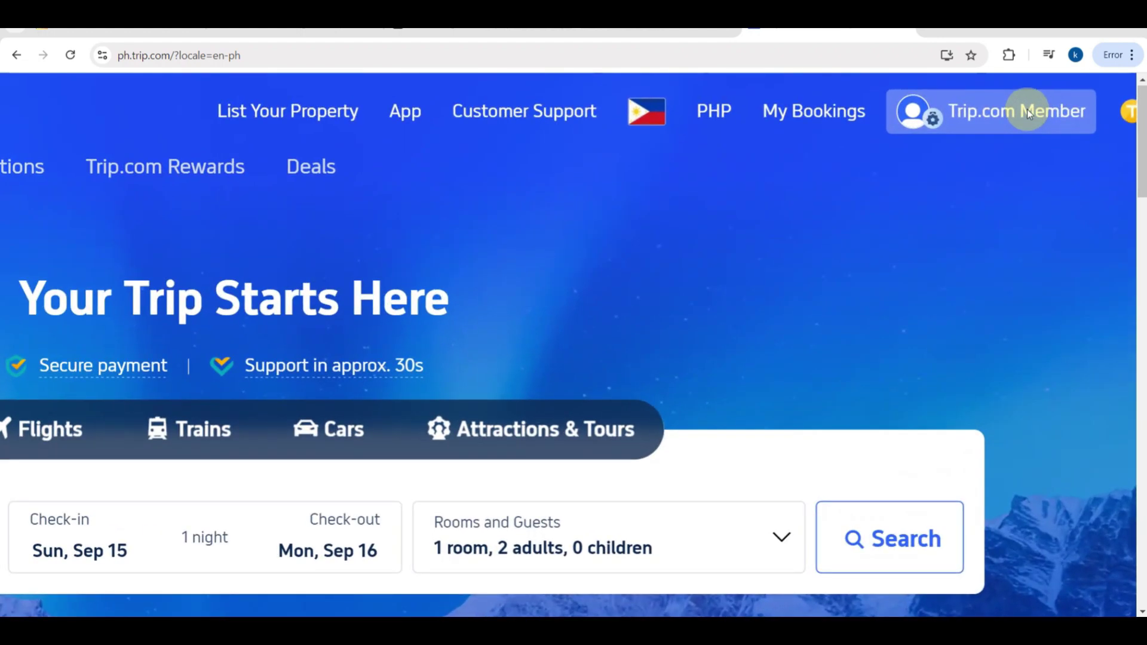
pyautogui.hscroll(3, 1053, 161)
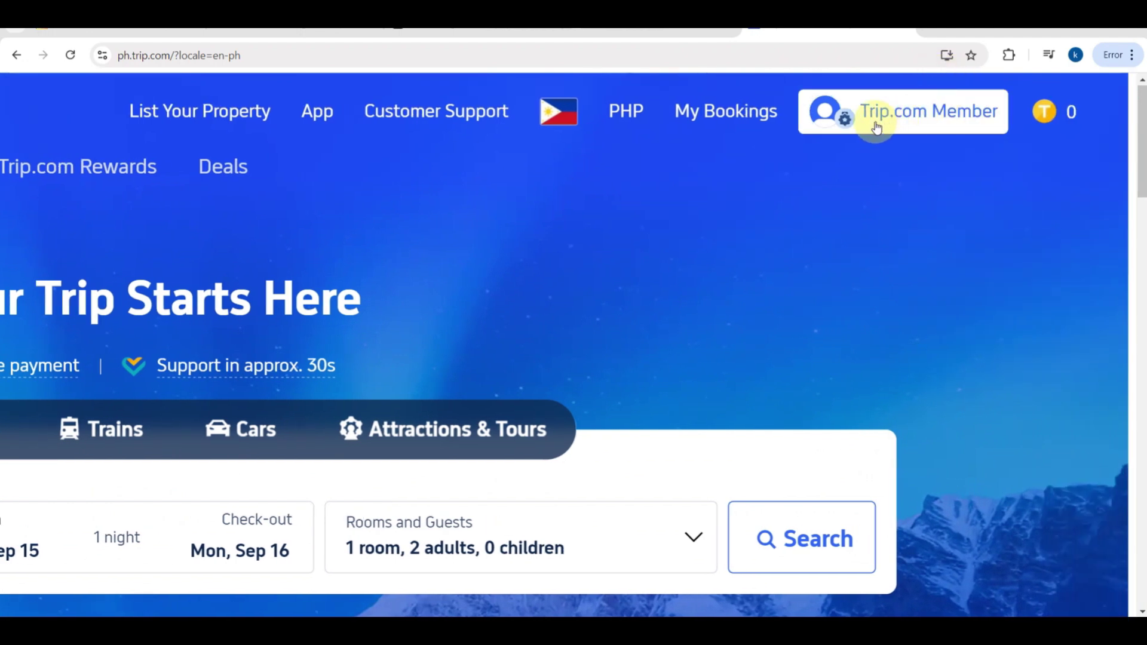
pyautogui.click(855, 121)
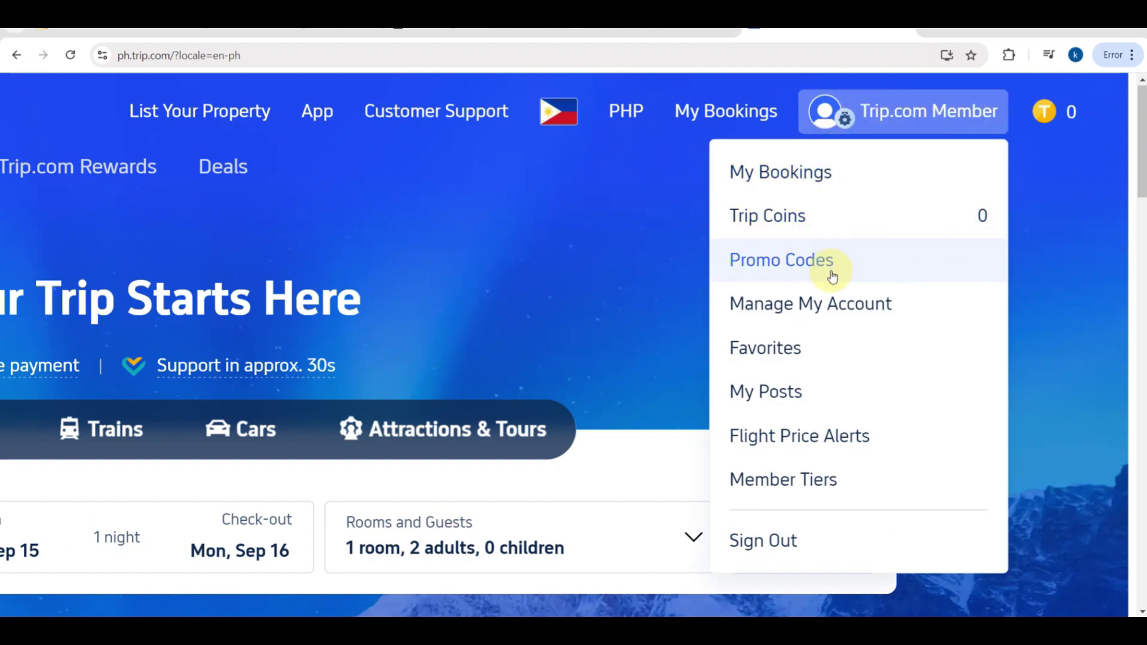
pyautogui.click(586, 285)
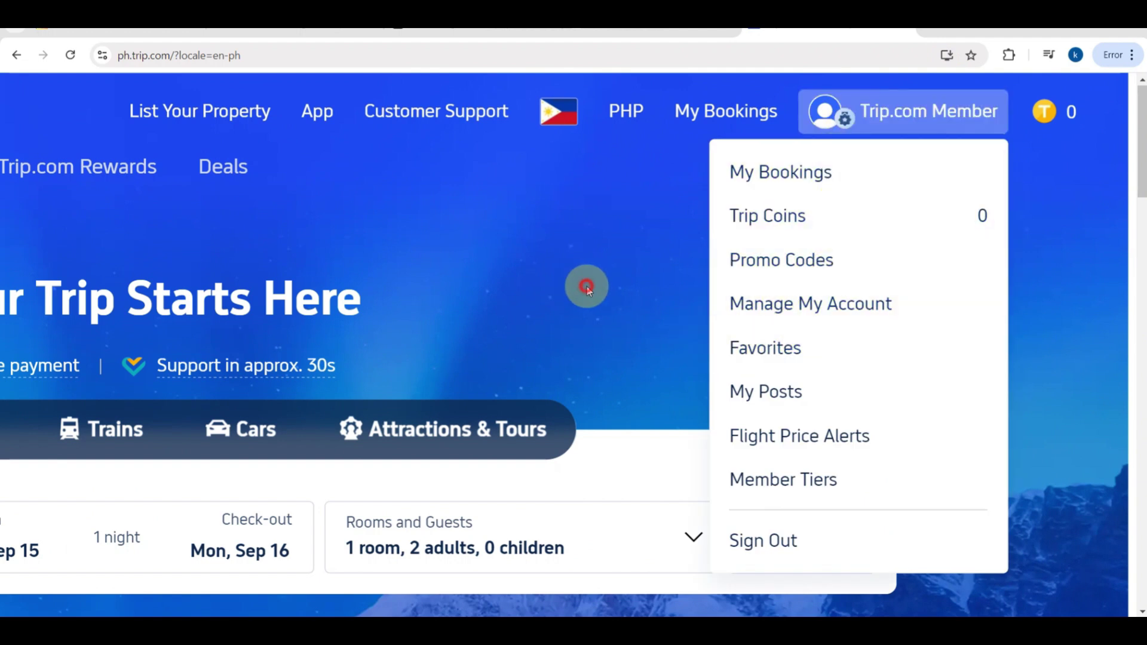
pyautogui.scroll(-3, 586, 286)
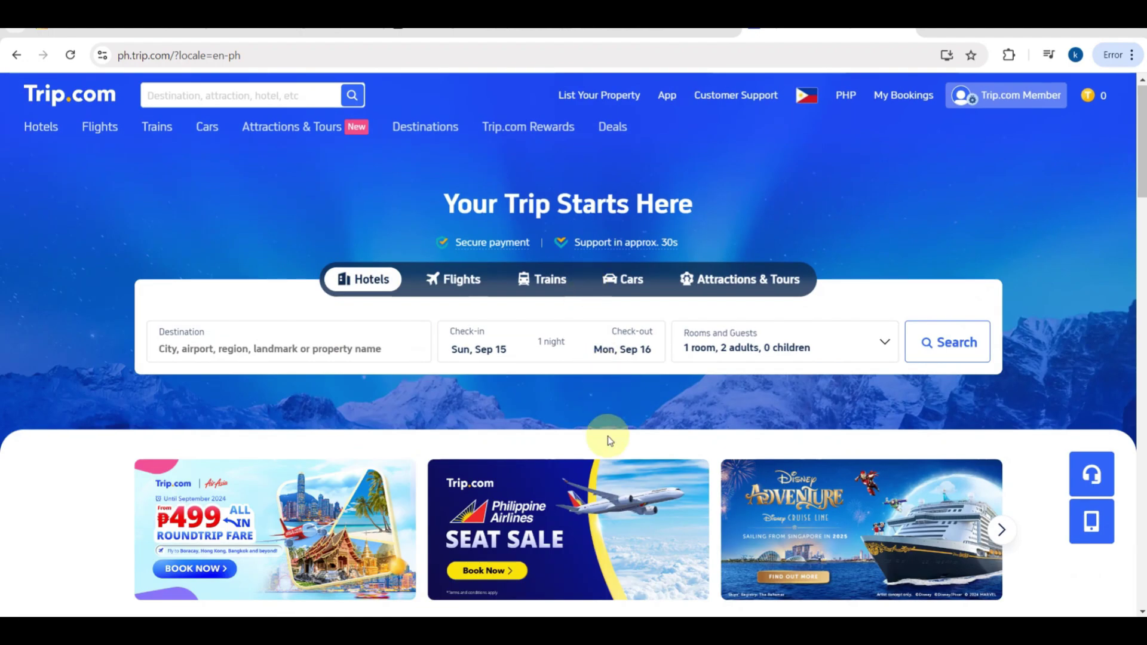
# Step: Look through the homepage's featured properties, popular attractions, car rentals, app section and recommendations, then return to the booking search
pyautogui.scroll(-6, 609, 440)
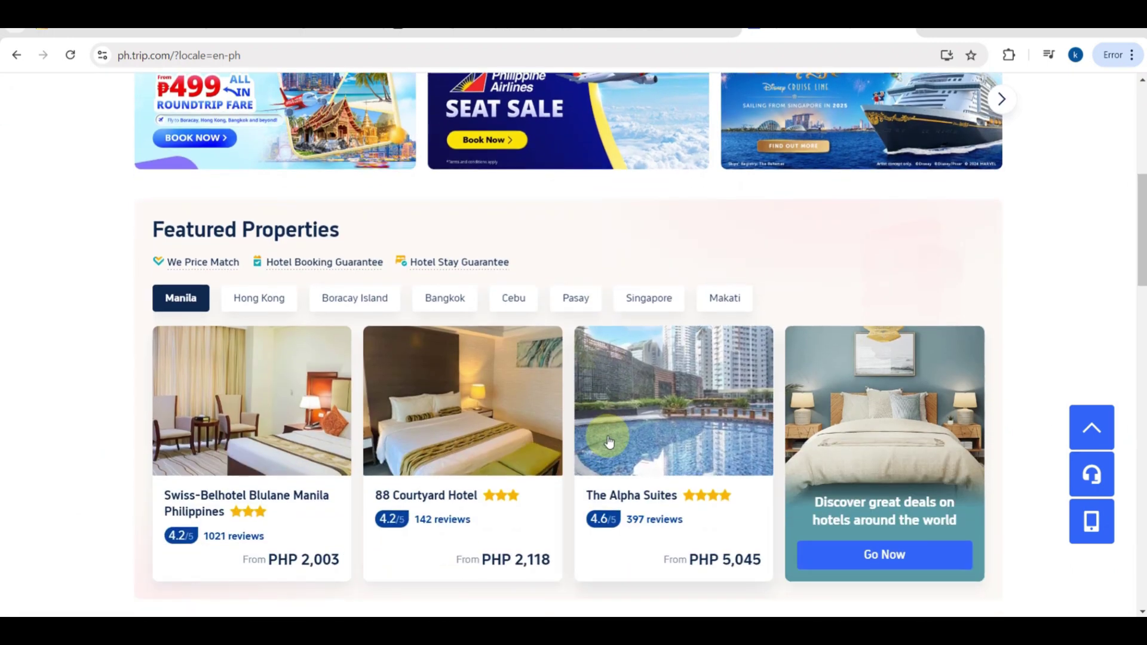
pyautogui.scroll(-5, 608, 441)
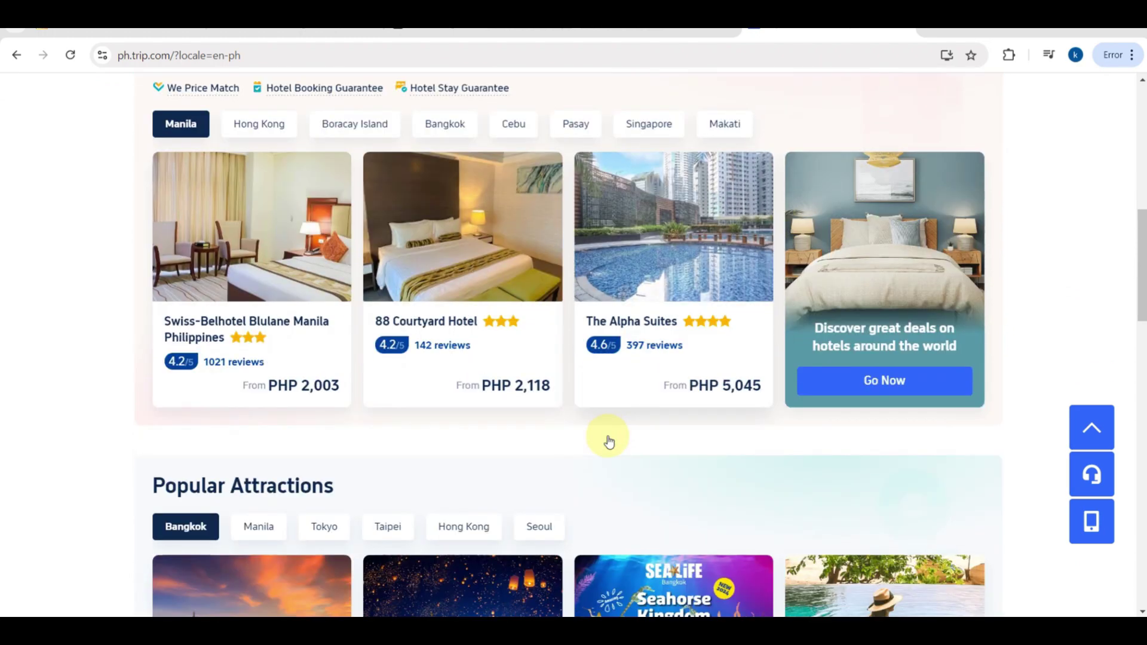
pyautogui.scroll(-3, 609, 440)
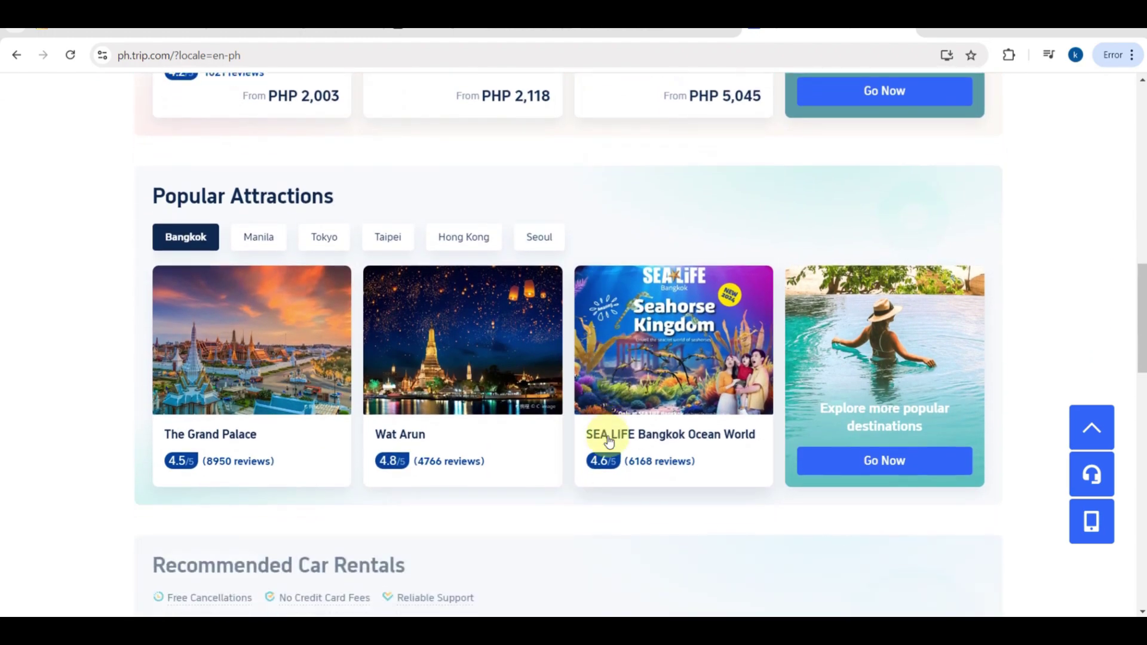
pyautogui.scroll(-5, 609, 441)
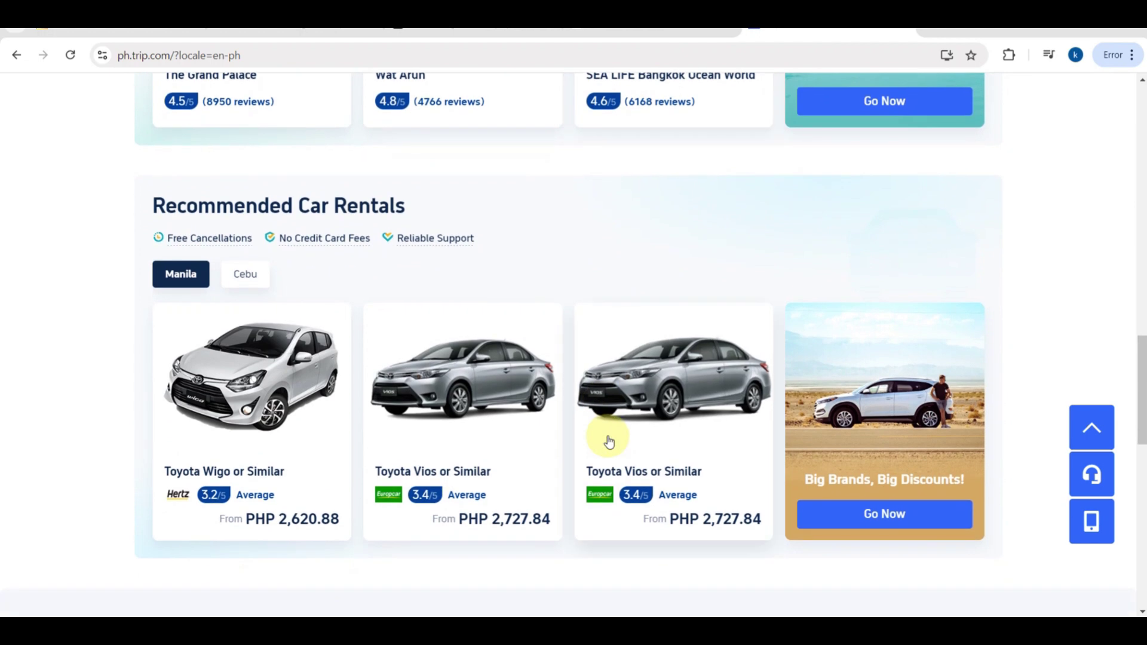
pyautogui.scroll(-5, 608, 441)
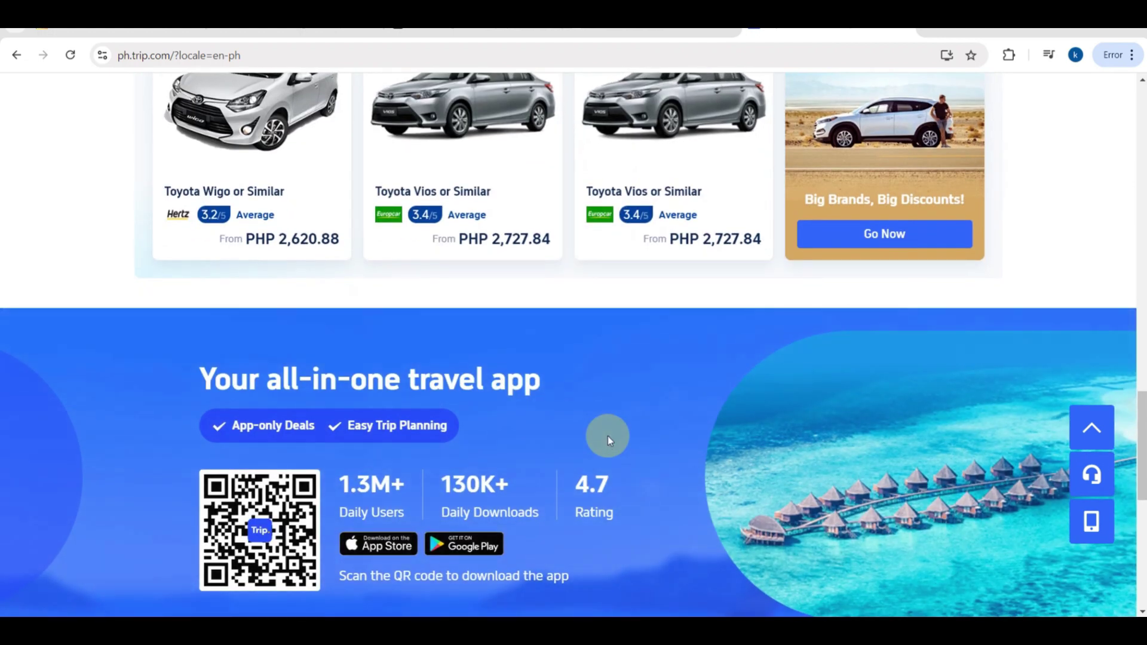
pyautogui.scroll(-5, 609, 440)
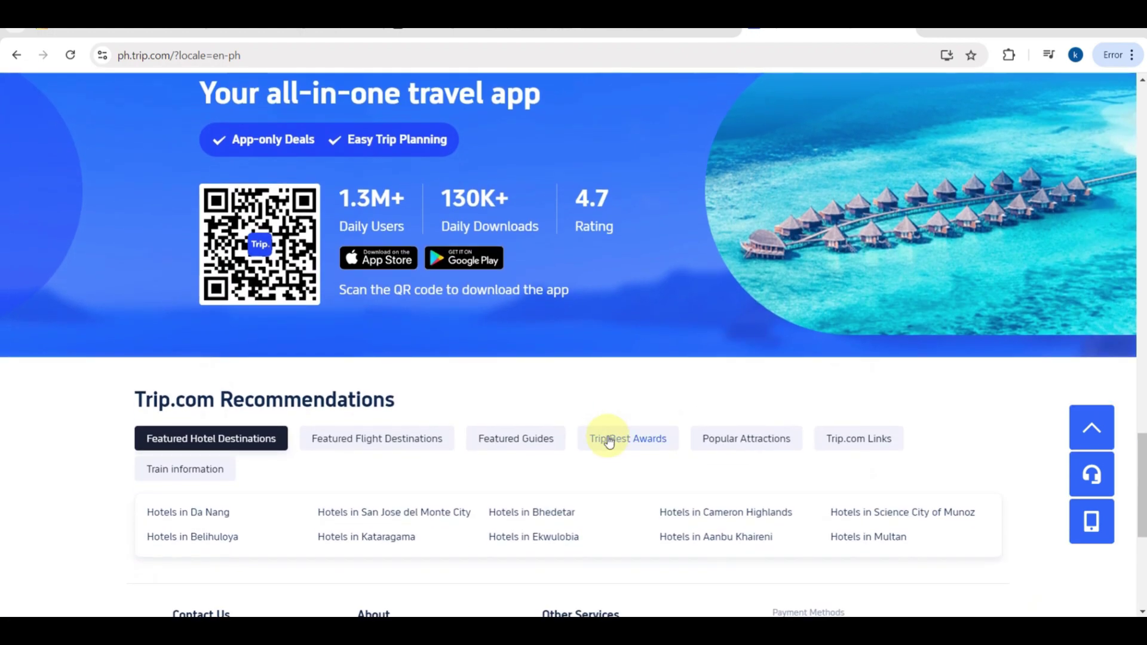
pyautogui.scroll(-3, 608, 440)
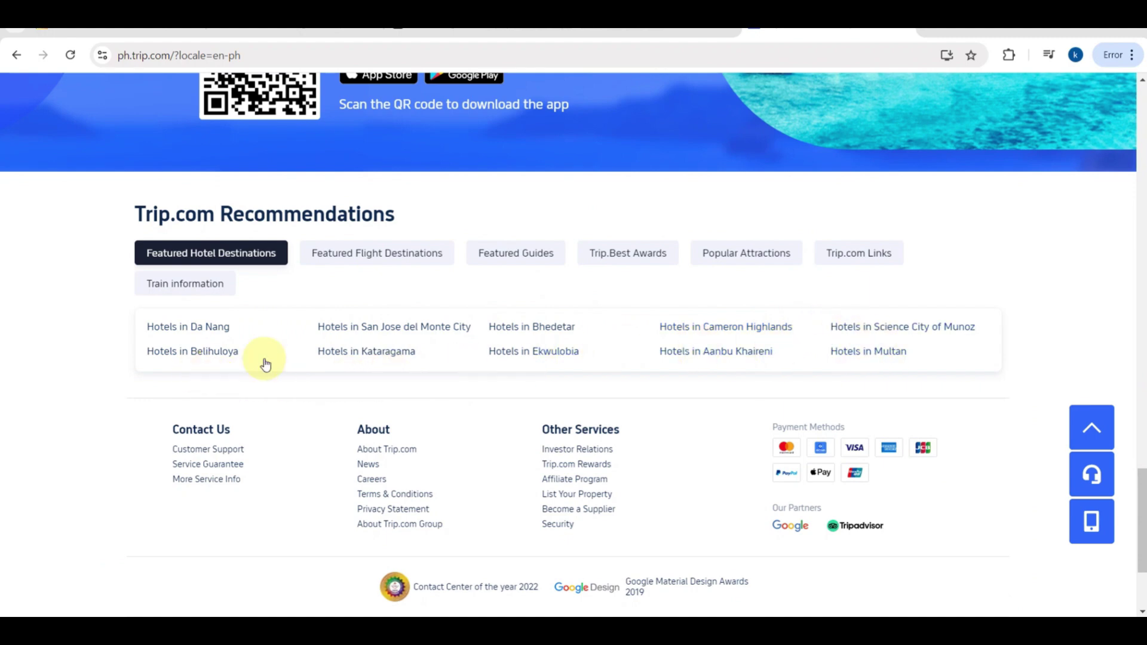
pyautogui.scroll(6, 670, 349)
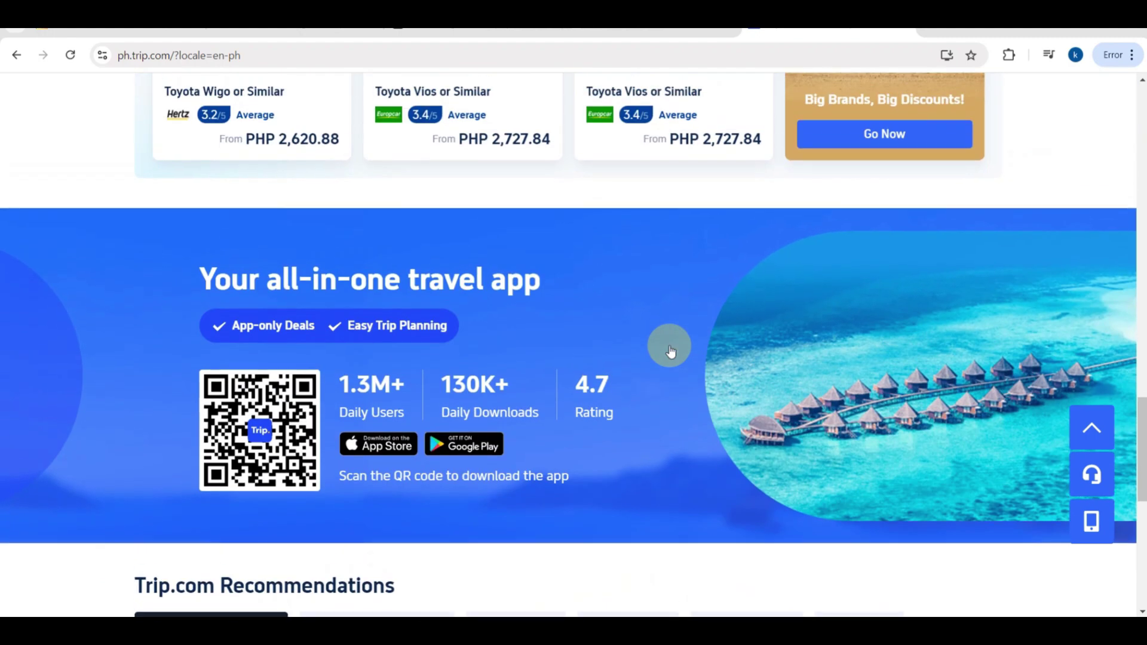
pyautogui.scroll(15, 670, 349)
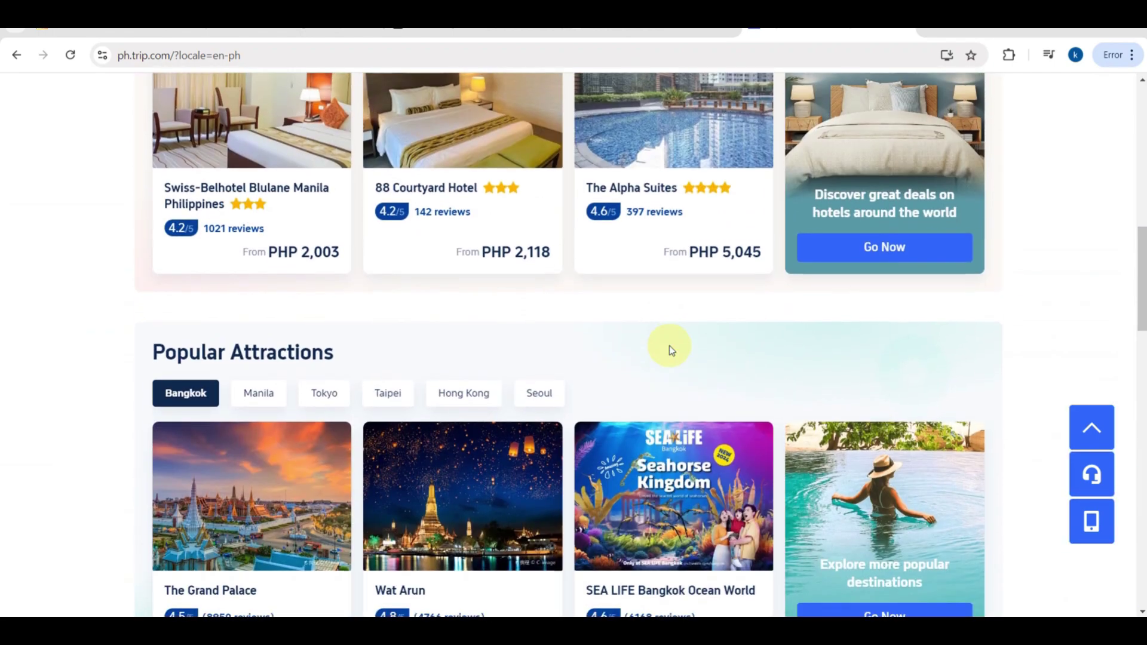
pyautogui.scroll(12, 669, 345)
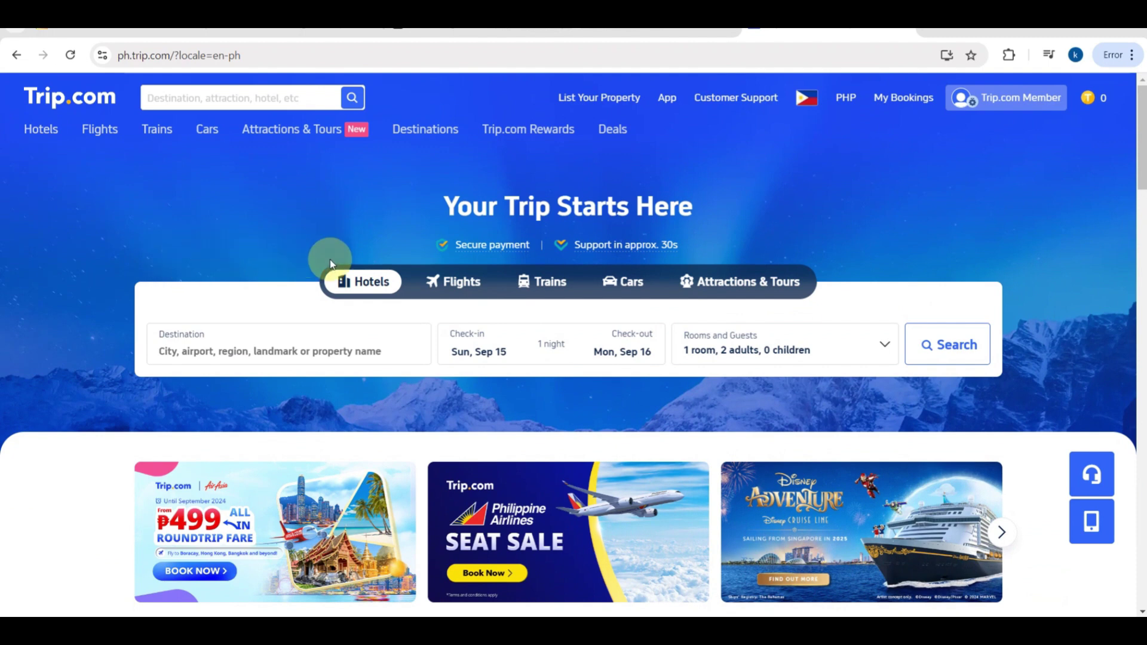
# Step: Switch the booking search to Flights and replace the departure city Cagayan De Oro with Cebu
pyautogui.scroll(5, 439, 278)
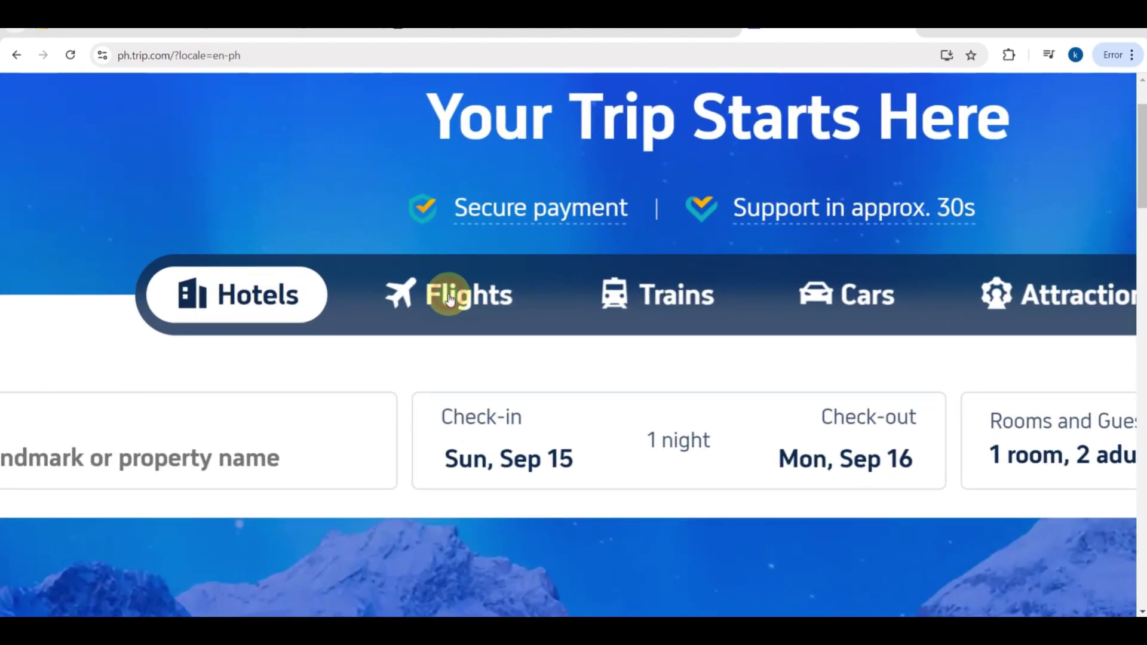
pyautogui.click(449, 298)
pyautogui.scroll(-5, 449, 298)
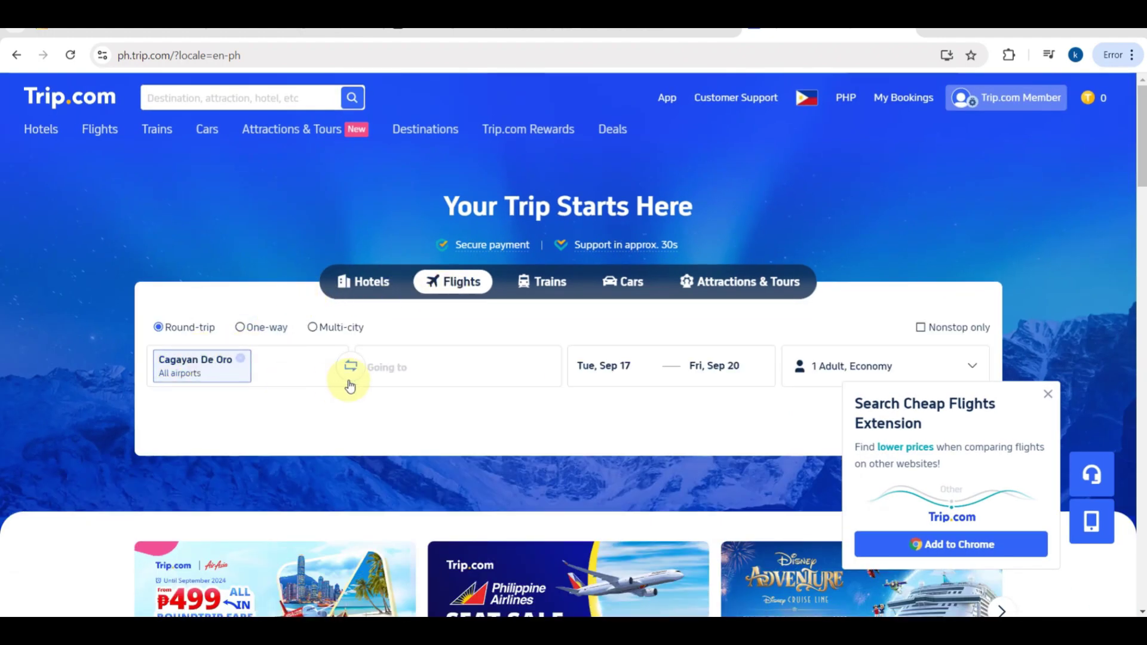
pyautogui.click(202, 366)
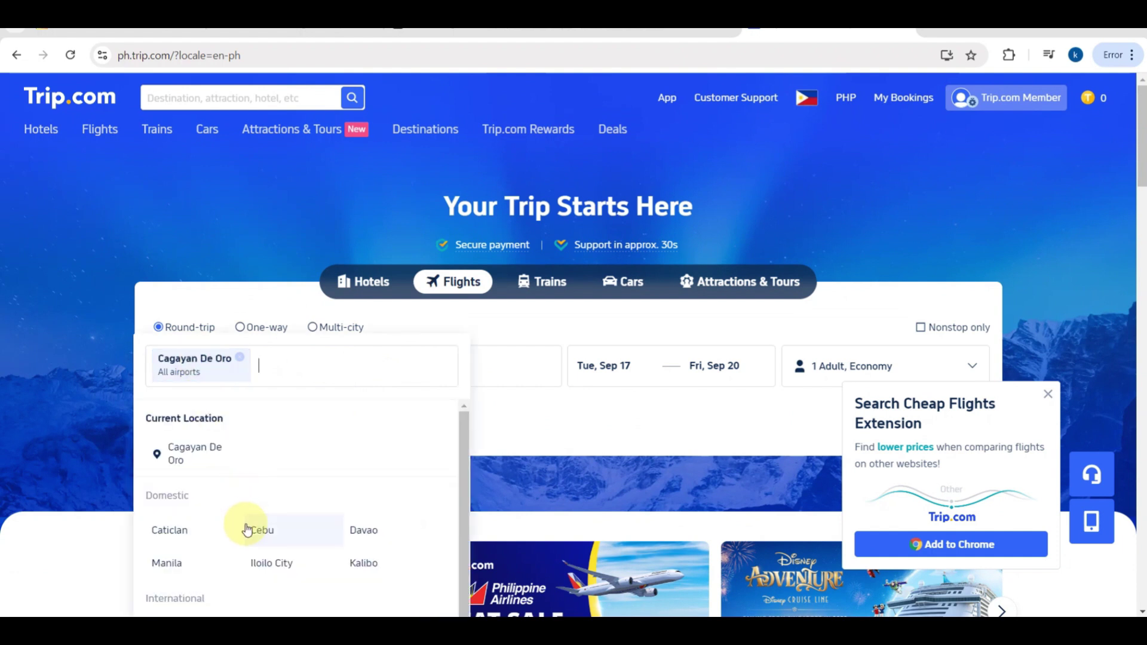
pyautogui.click(251, 528)
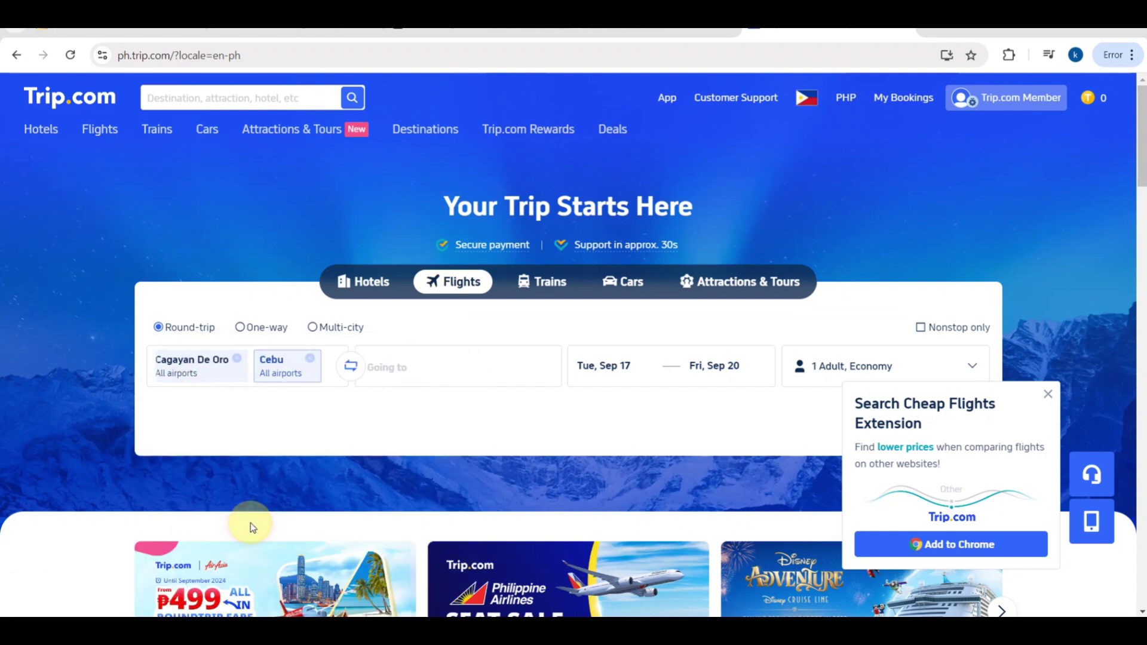
pyautogui.click(238, 359)
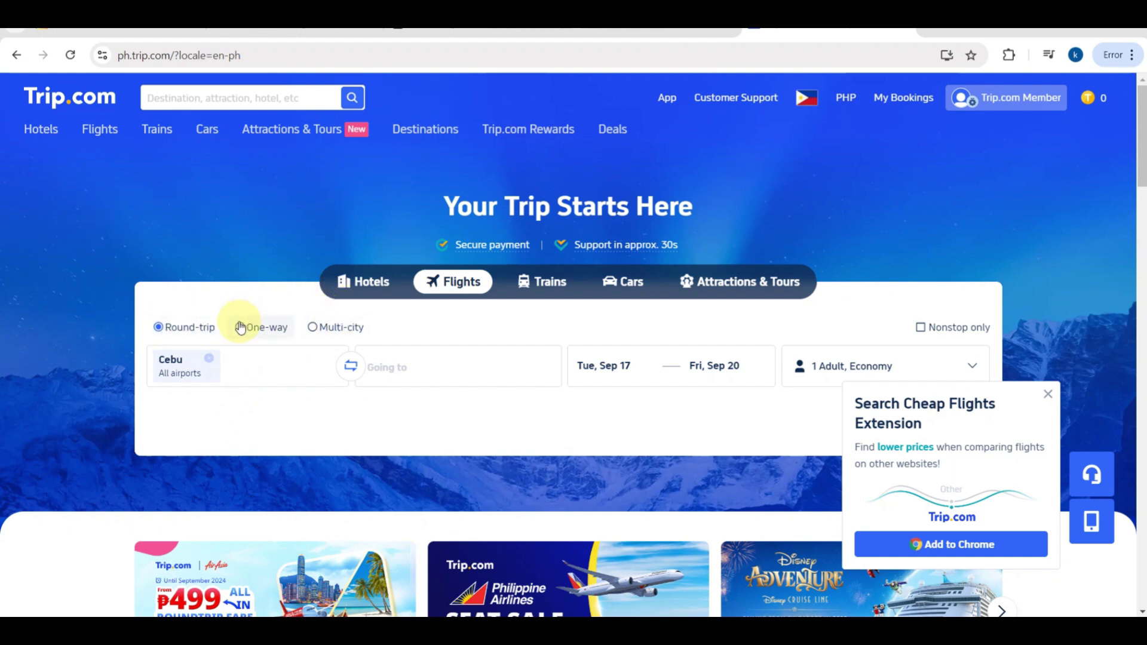
# Step: Make the flight search one-way and set the destination to Manila (All Airports), MNL
pyautogui.click(240, 328)
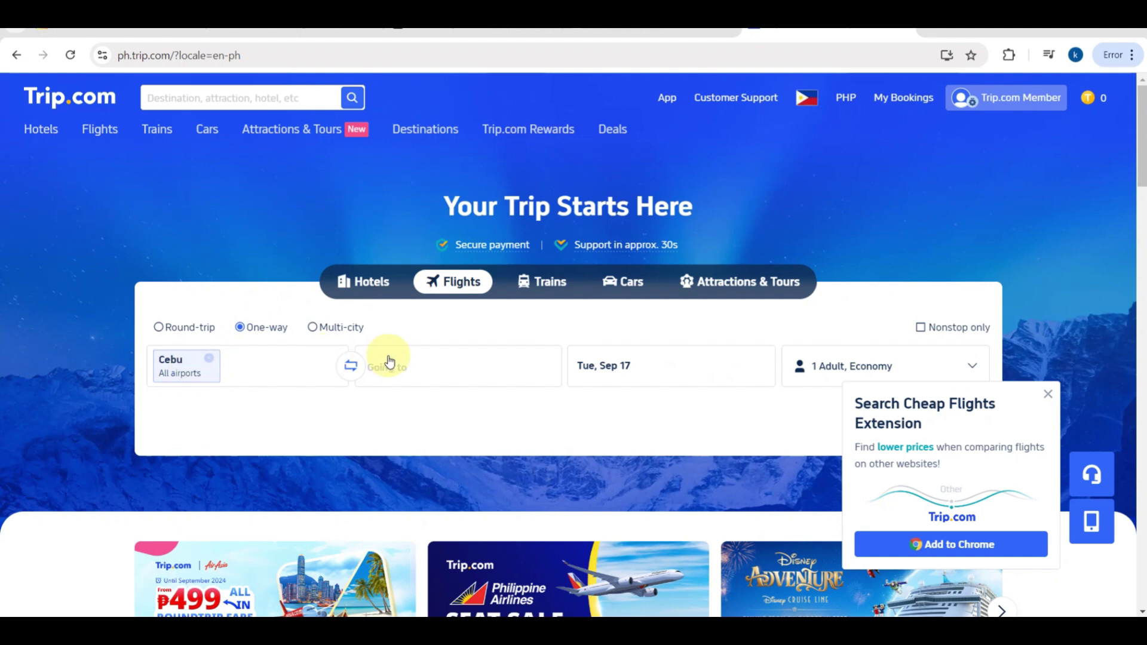
pyautogui.click(425, 364)
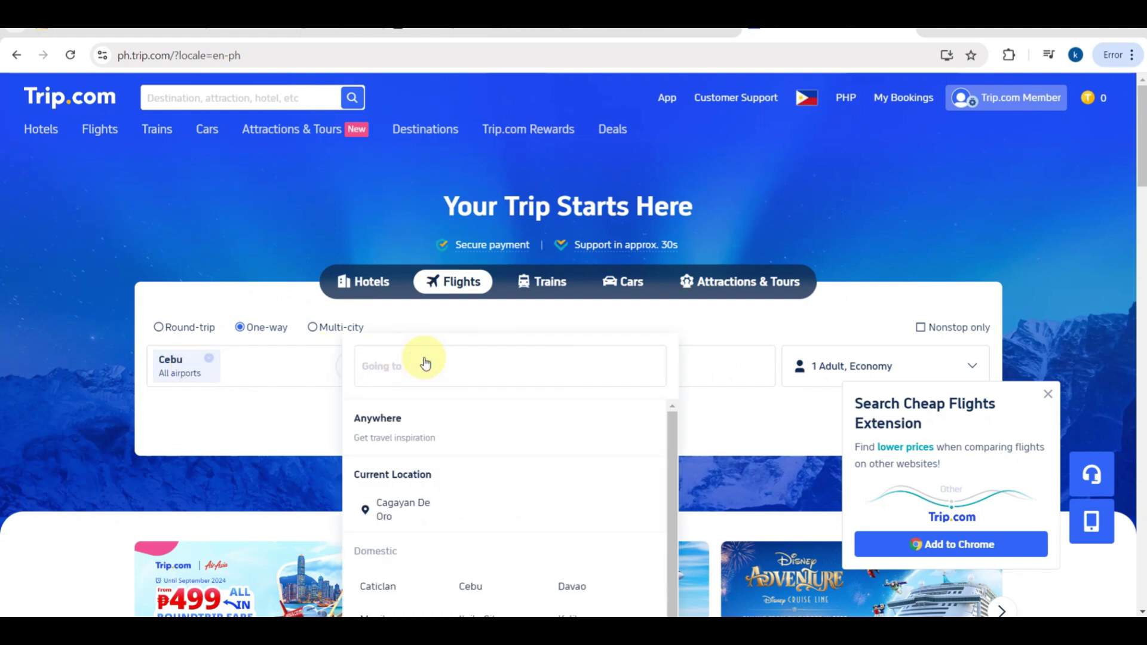
pyautogui.write('man')
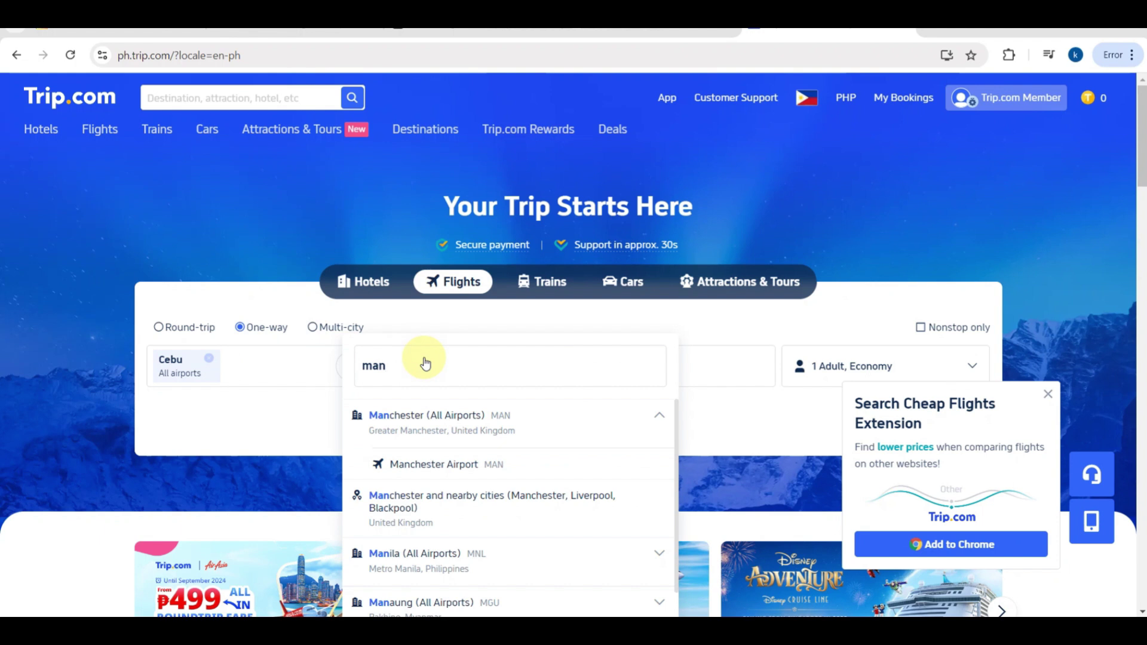
pyautogui.write('ila')
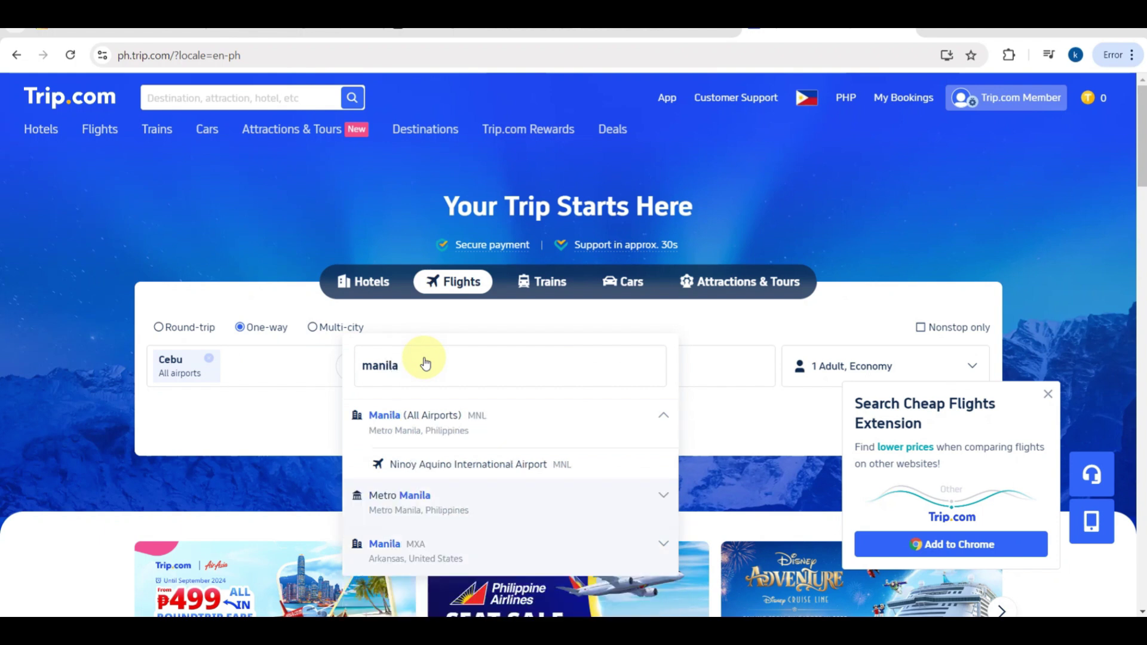
pyautogui.click(416, 421)
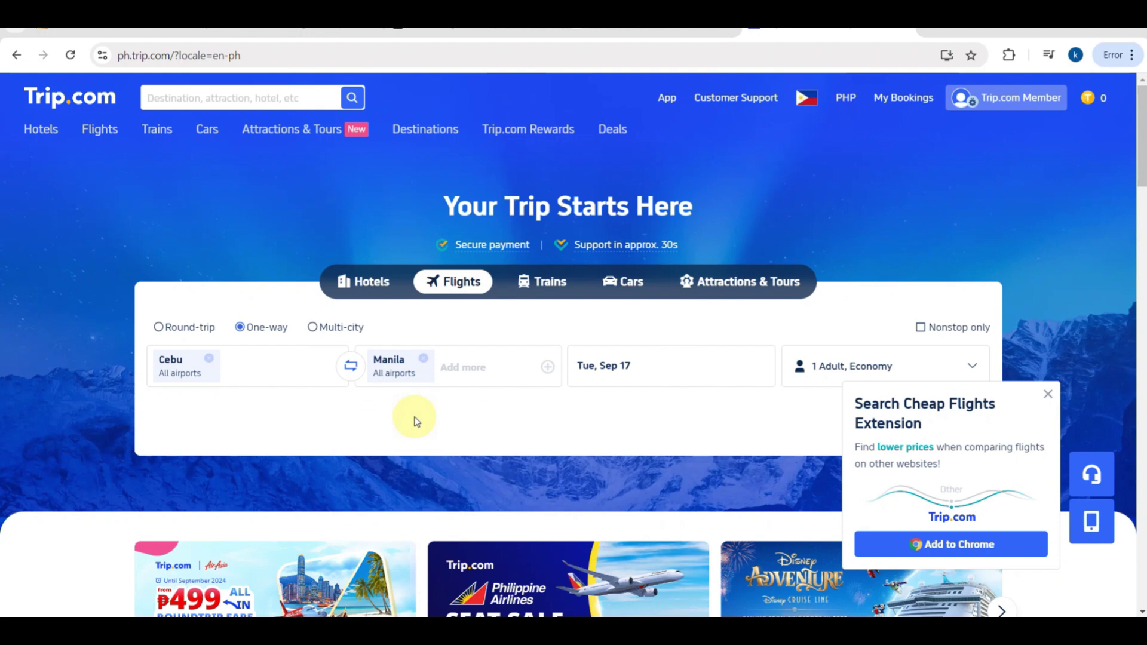
# Step: Close the Search Cheap Flights Extension pop-up and set the flight's departure date to Wed, Sep 25
pyautogui.click(626, 371)
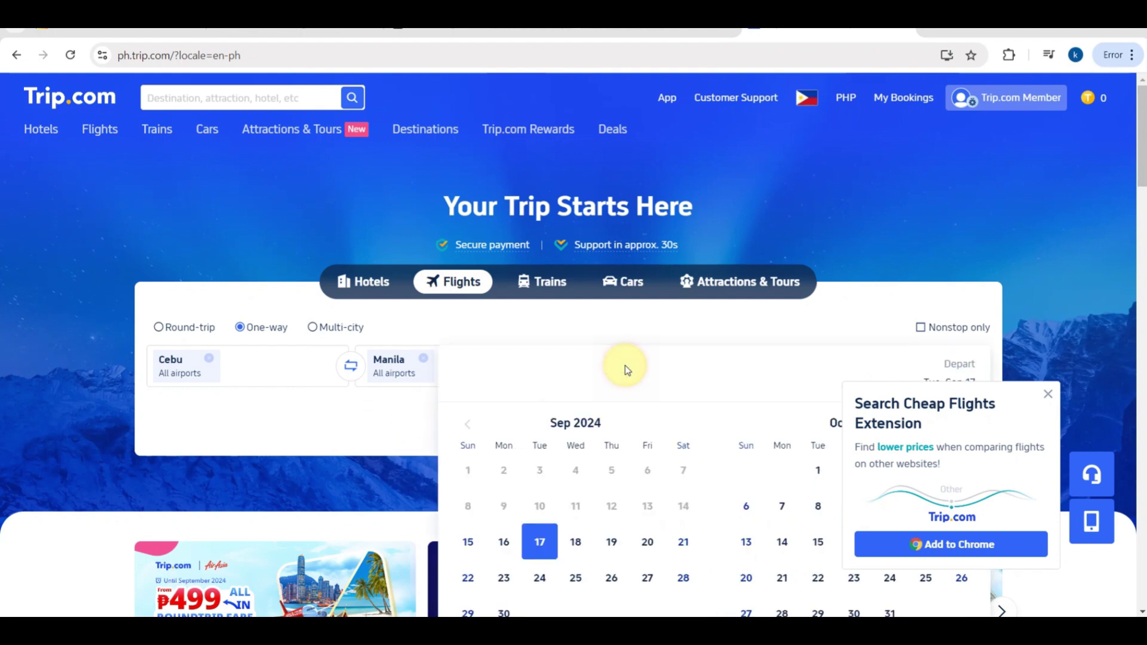
pyautogui.scroll(-1, 607, 534)
pyautogui.scroll(-1, 606, 533)
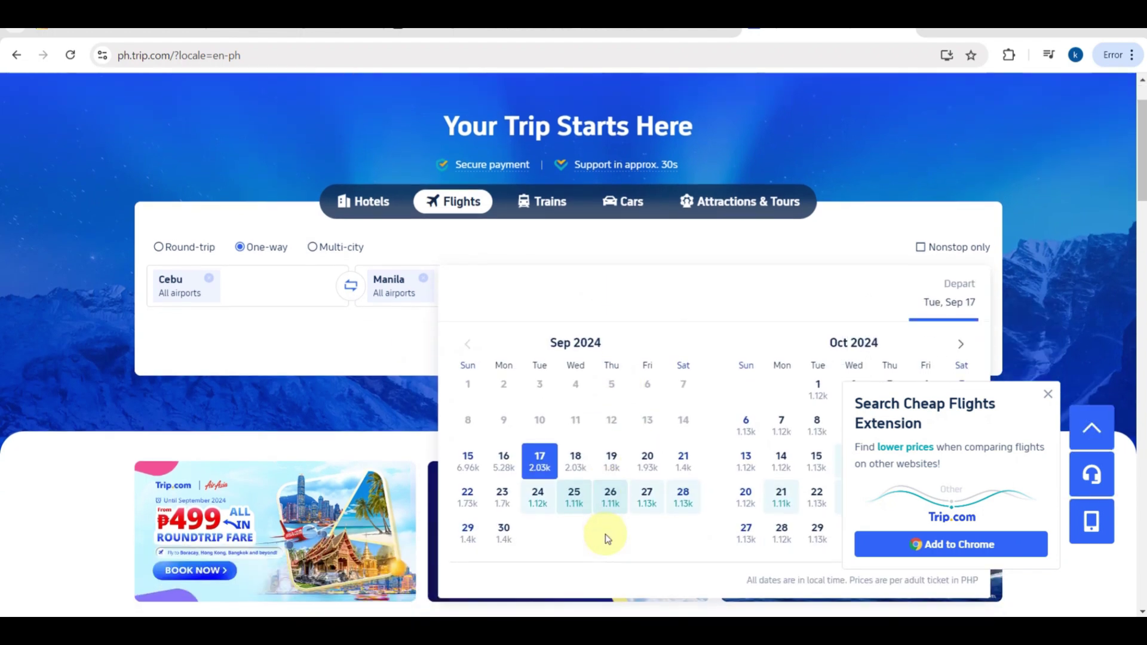
pyautogui.click(1045, 396)
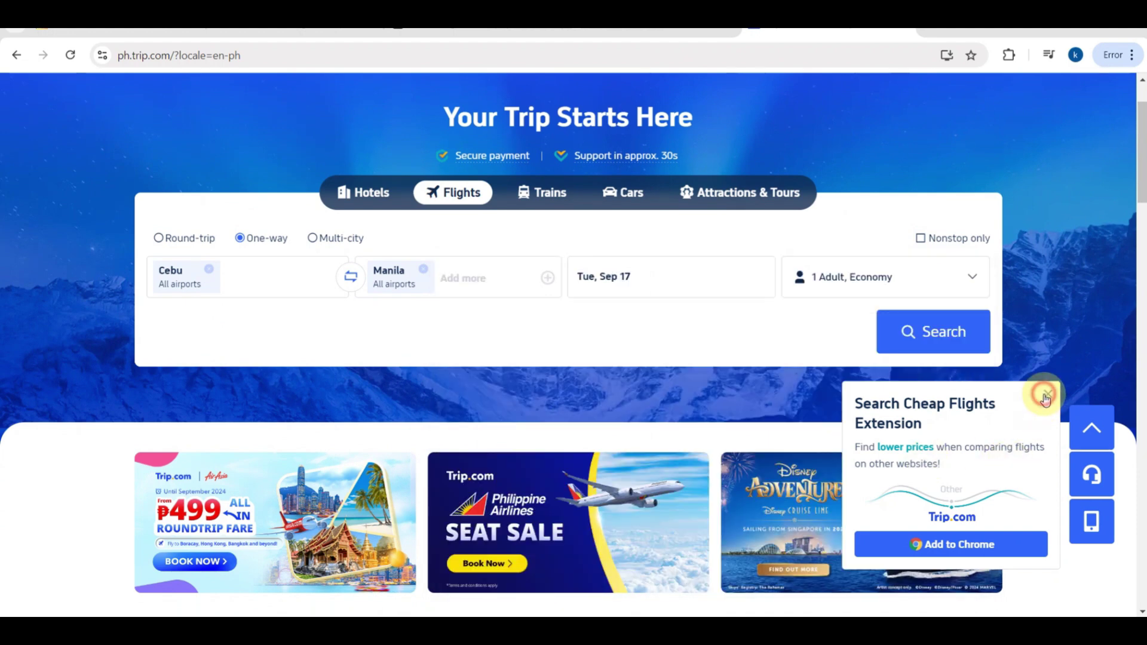
pyautogui.click(706, 280)
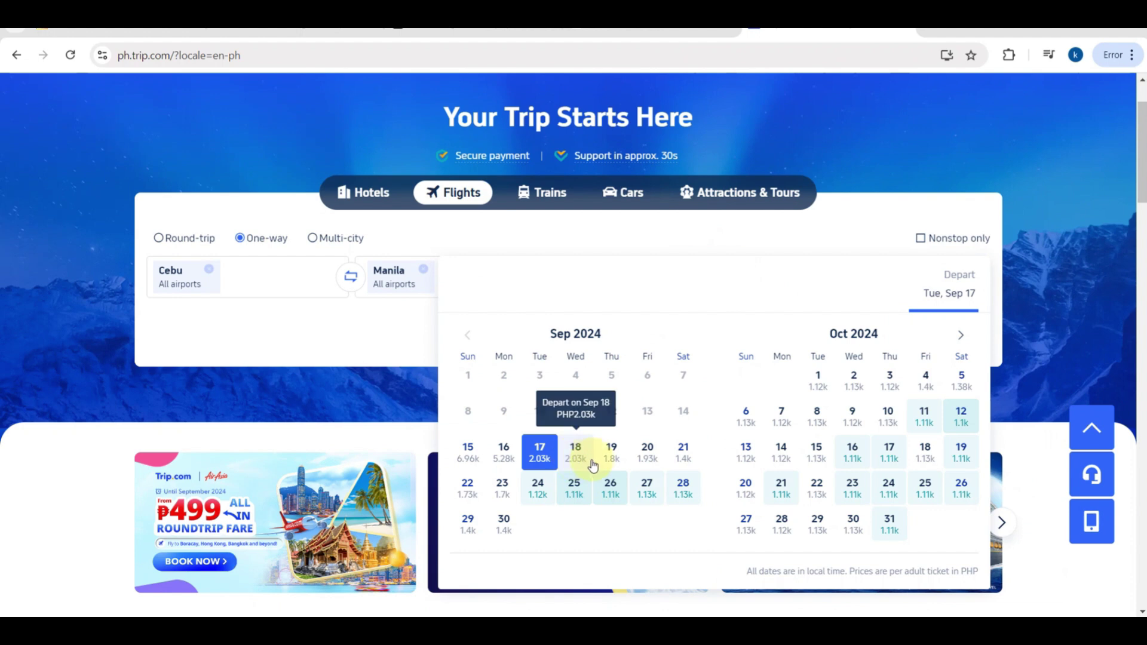
pyautogui.scroll(3, 562, 480)
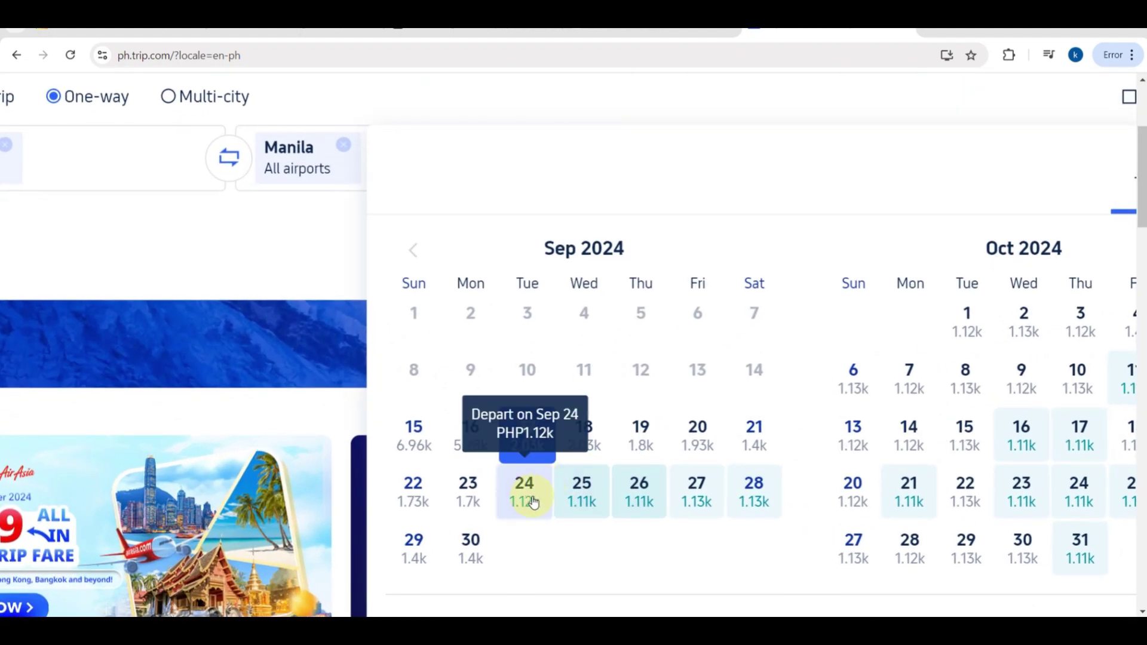
pyautogui.click(580, 497)
pyautogui.hotkey('ctrl', '-')
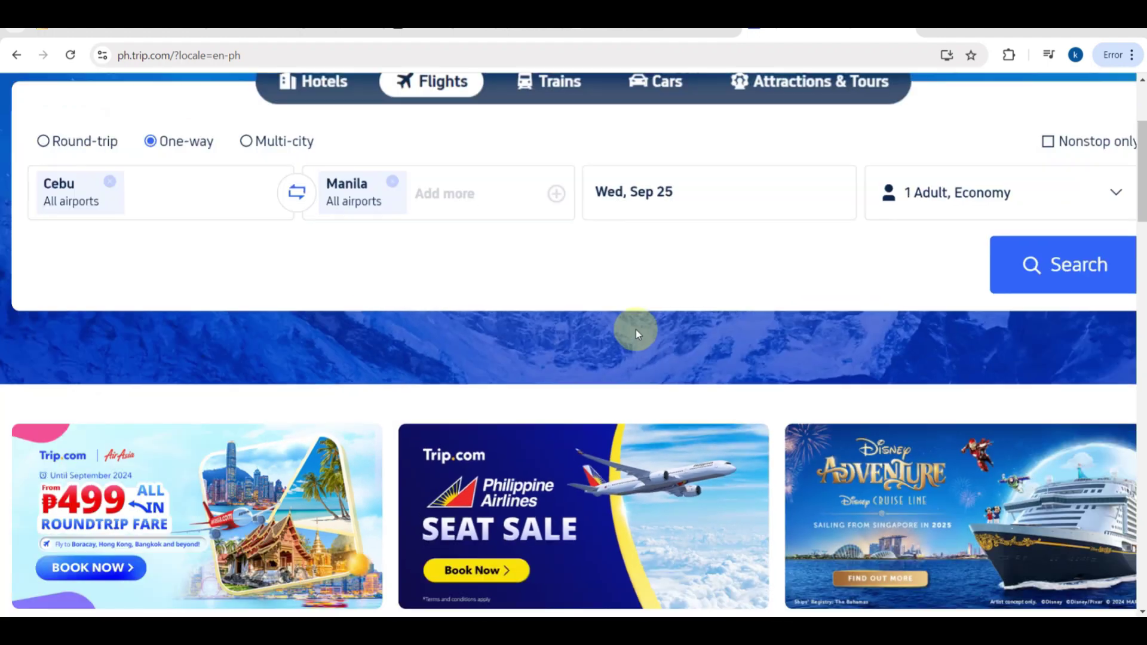
pyautogui.hotkey('ctrl', '-')
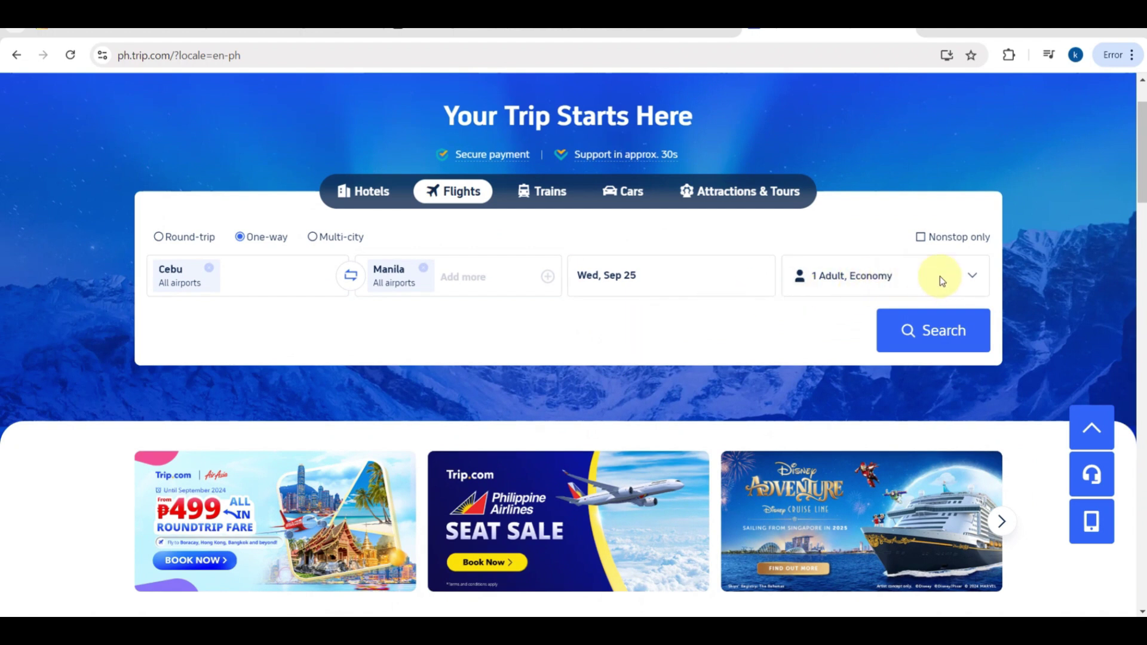
# Step: Try four adults in the passenger selection and return the count to one adult
pyautogui.click(968, 278)
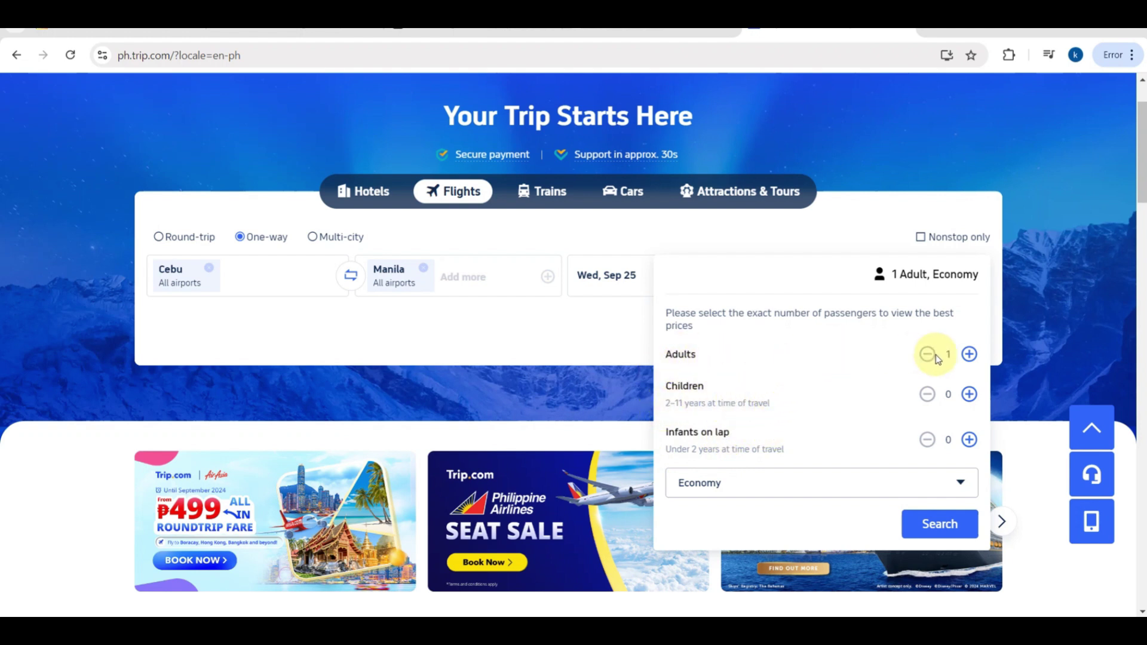
pyautogui.click(973, 356)
pyautogui.click(972, 356)
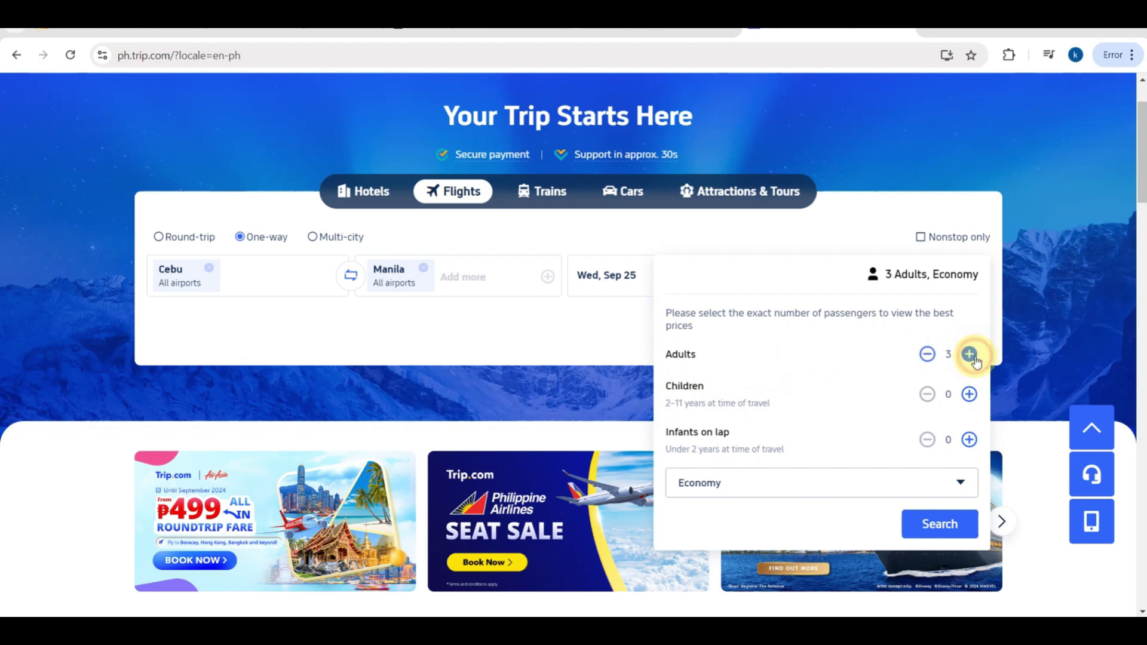
pyautogui.click(972, 356)
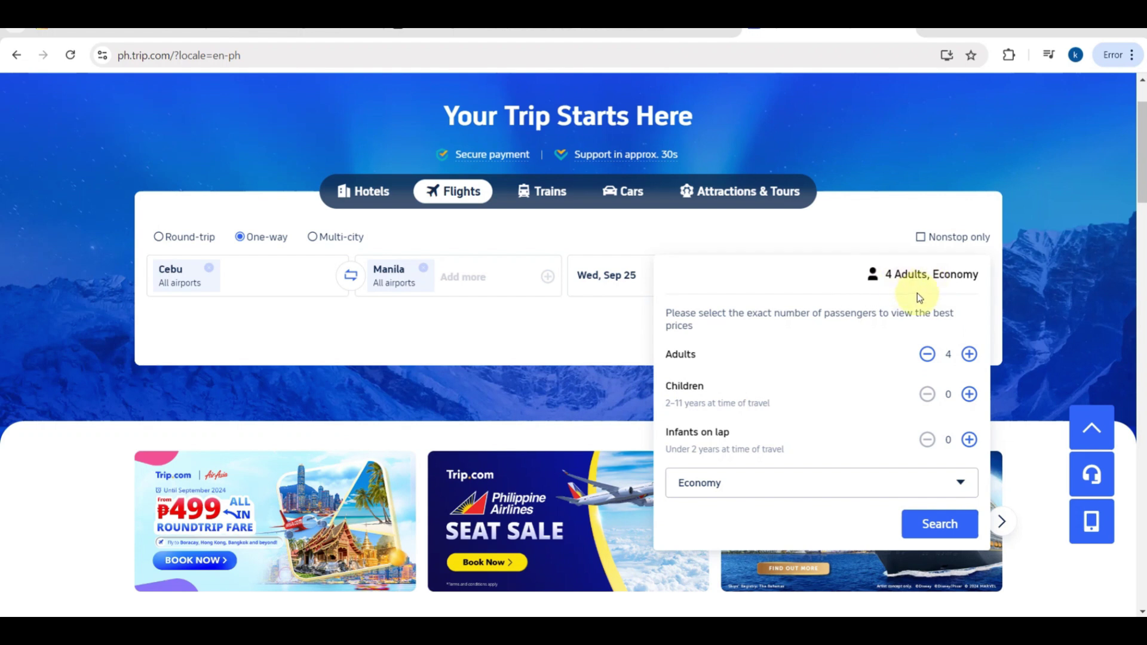
pyautogui.click(923, 355)
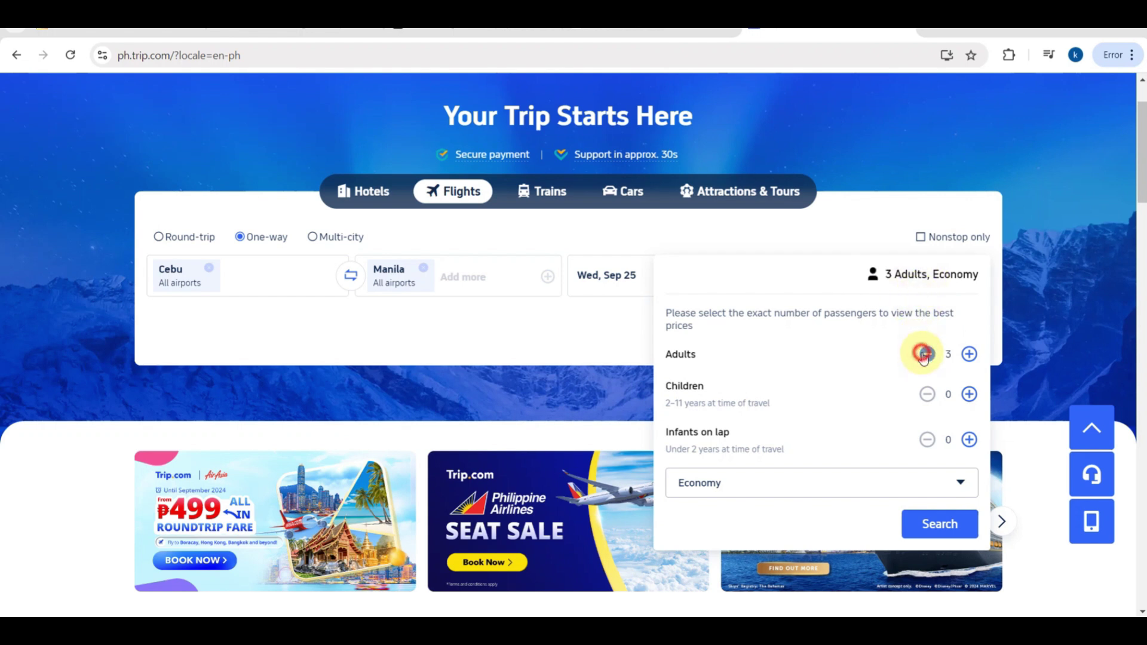
pyautogui.click(923, 355)
pyautogui.click(923, 355)
pyautogui.moveTo(924, 357)
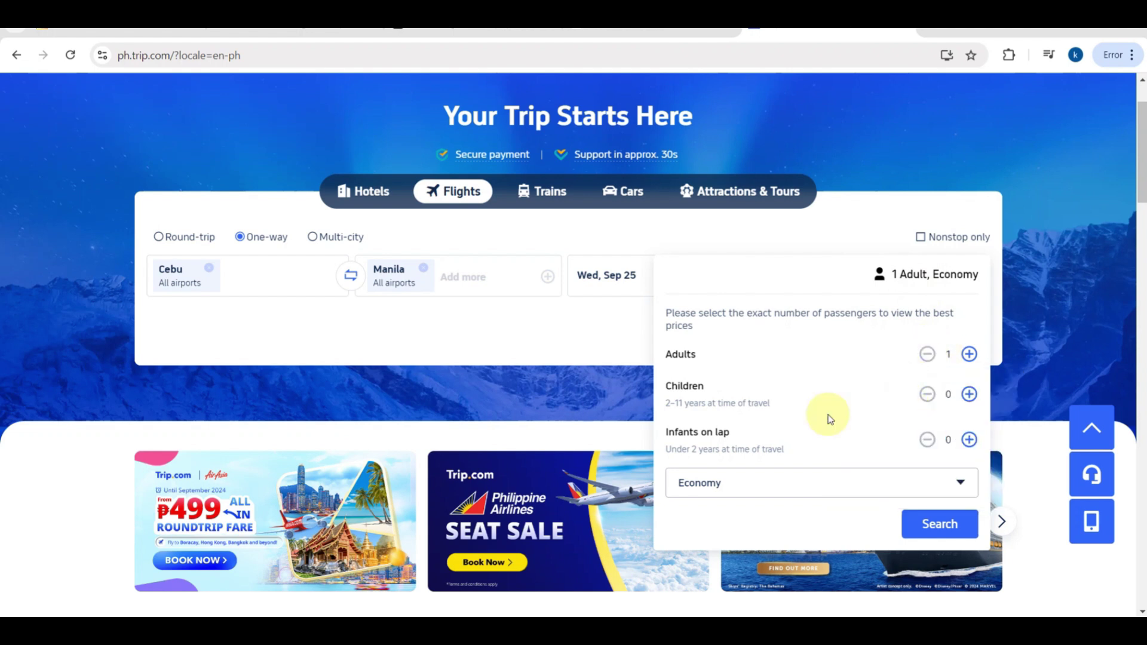
# Step: Review the cabin class options, keep Economy, and run the flight search for one adult
pyautogui.click(954, 481)
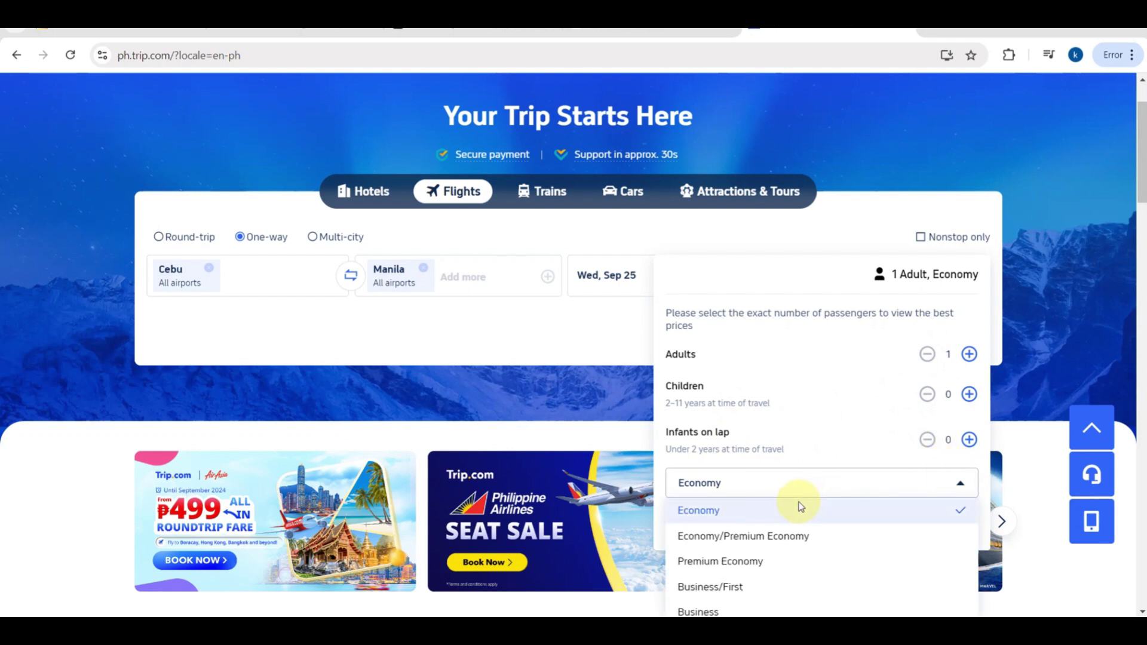
pyautogui.scroll(-1, 798, 502)
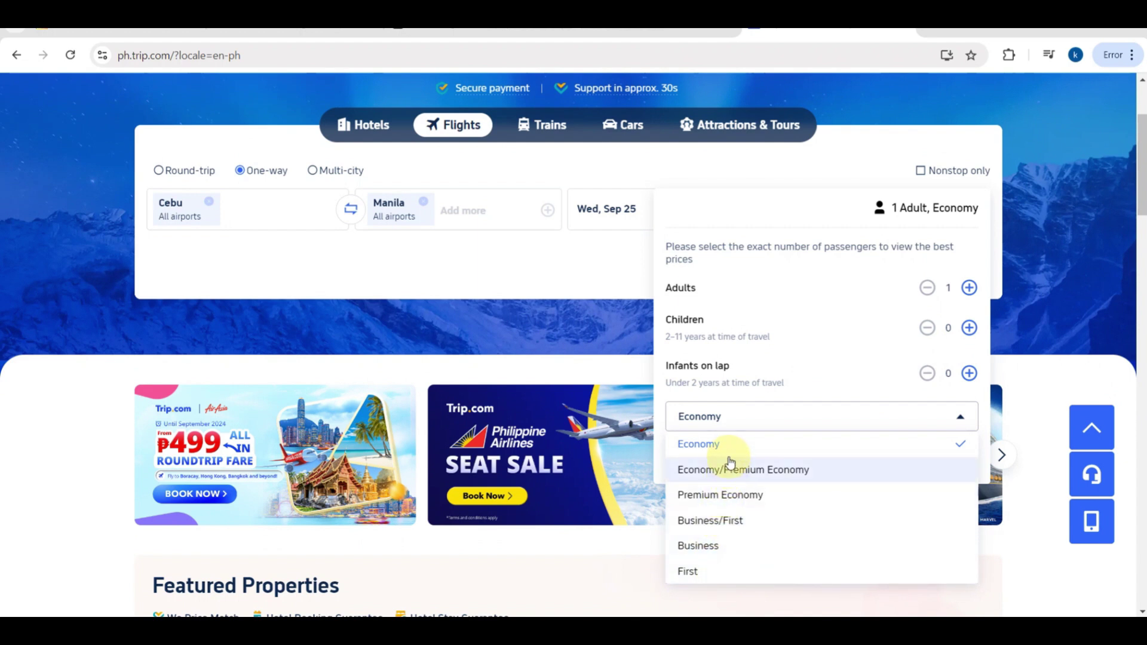
pyautogui.click(954, 412)
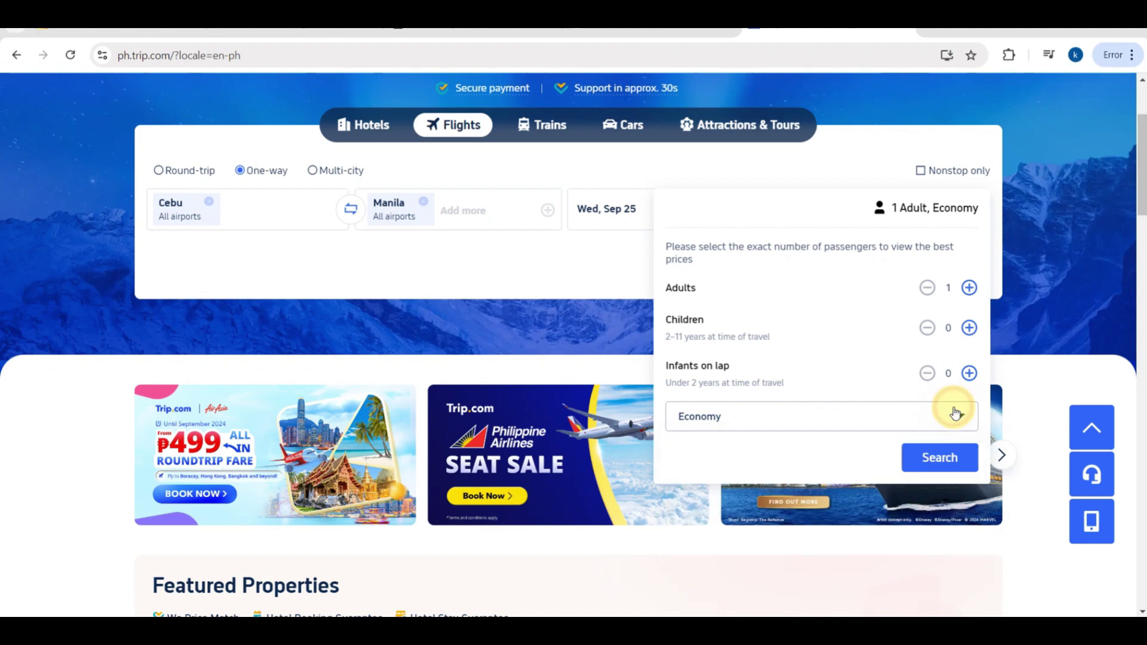
pyautogui.click(941, 466)
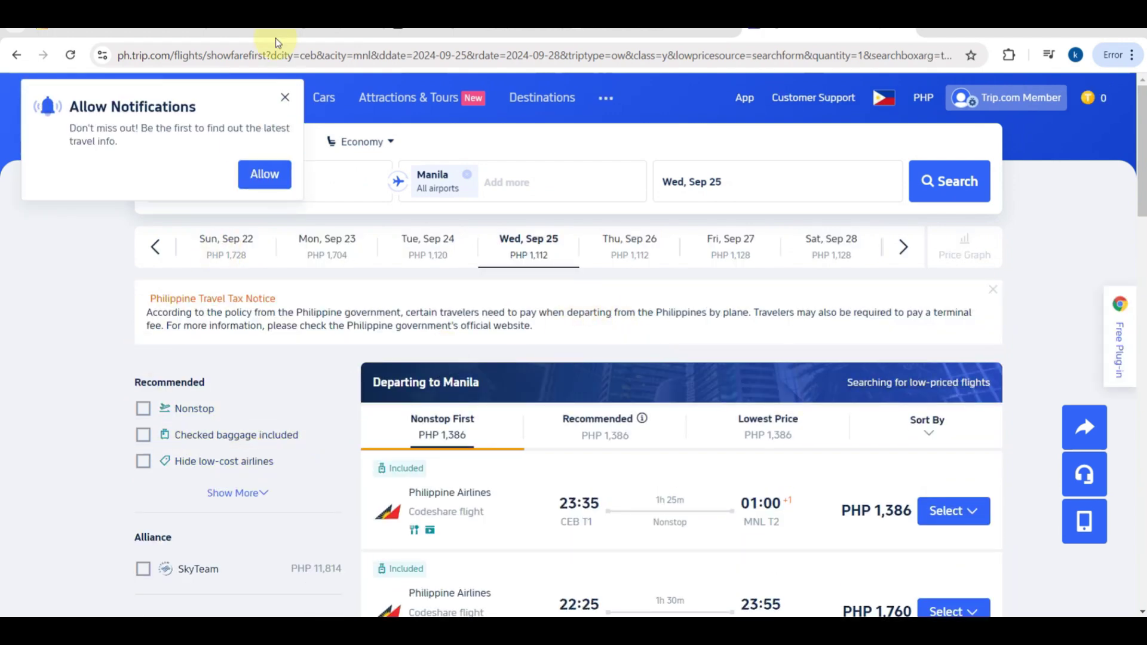
# Step: Dismiss the Allow Notifications request and examine the flight filters for baggage, alliances, airlines and departure times
pyautogui.click(280, 95)
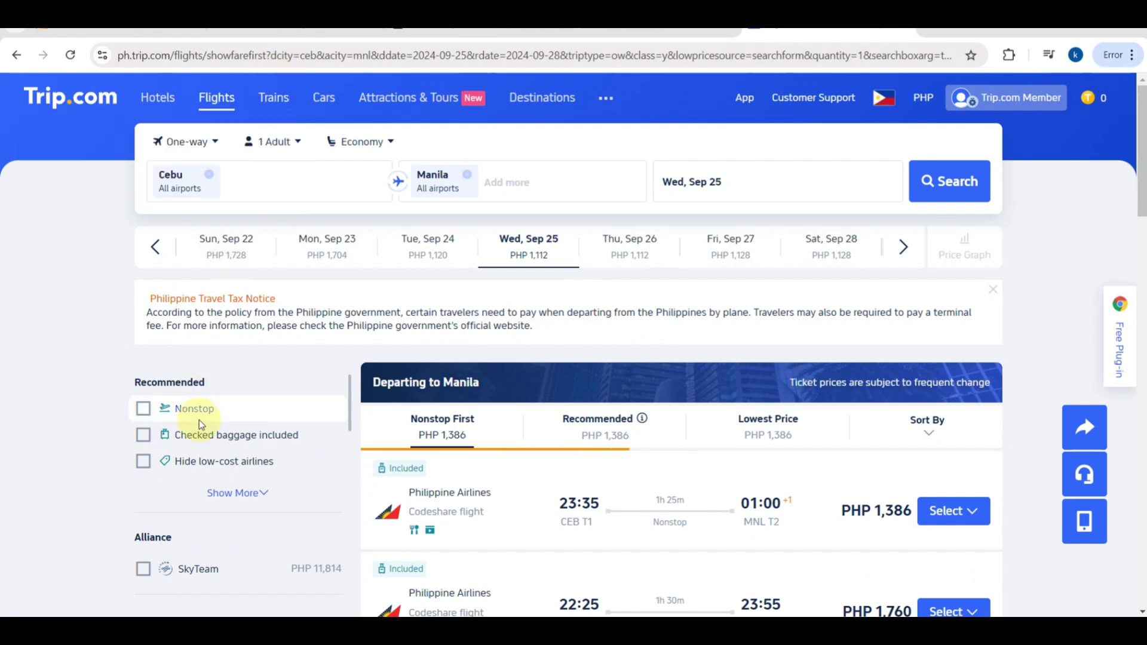
pyautogui.scroll(-3, 199, 424)
pyautogui.scroll(2, 199, 420)
pyautogui.hotkey('ctrl', '0')
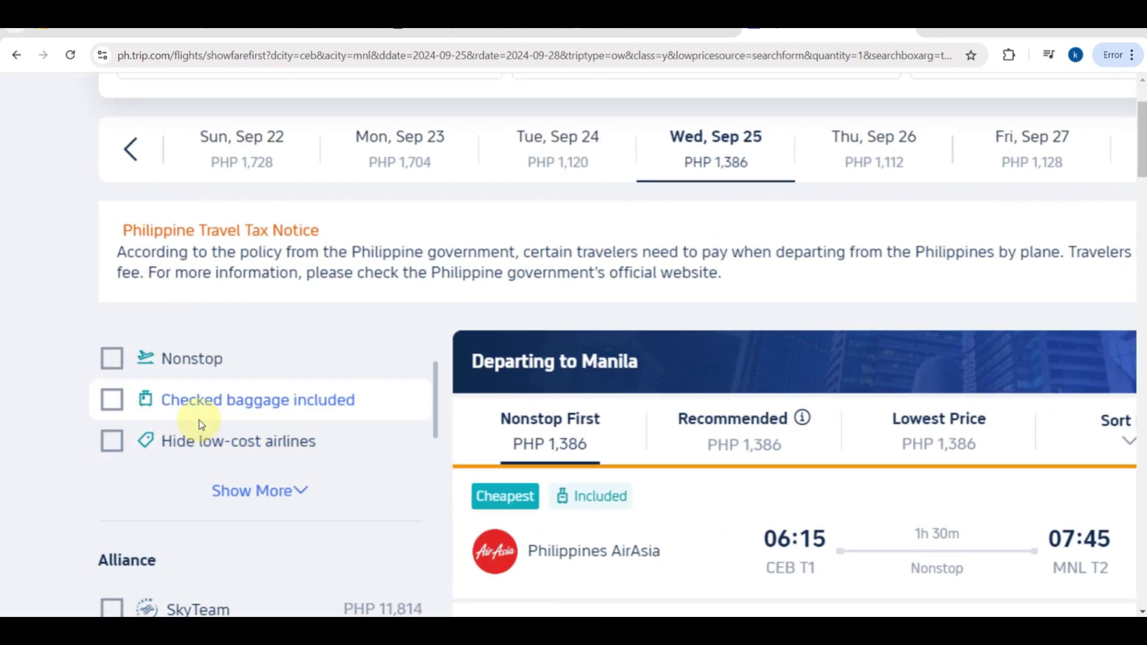
pyautogui.scroll(1, 199, 421)
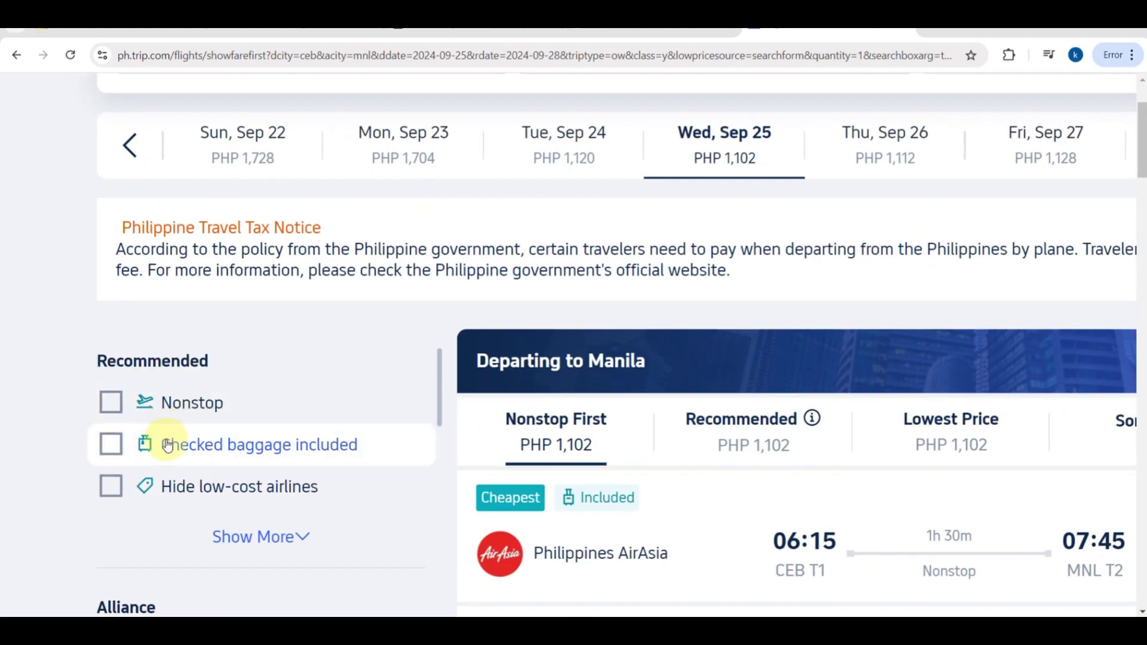
pyautogui.scroll(-2, 167, 445)
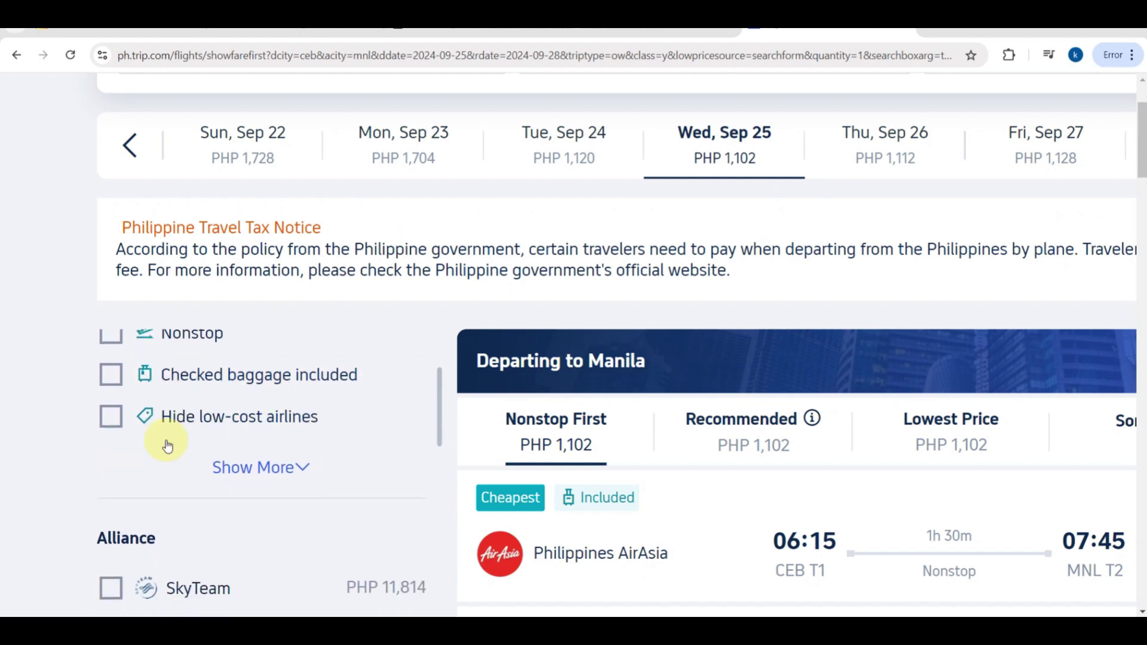
pyautogui.scroll(-1, 167, 445)
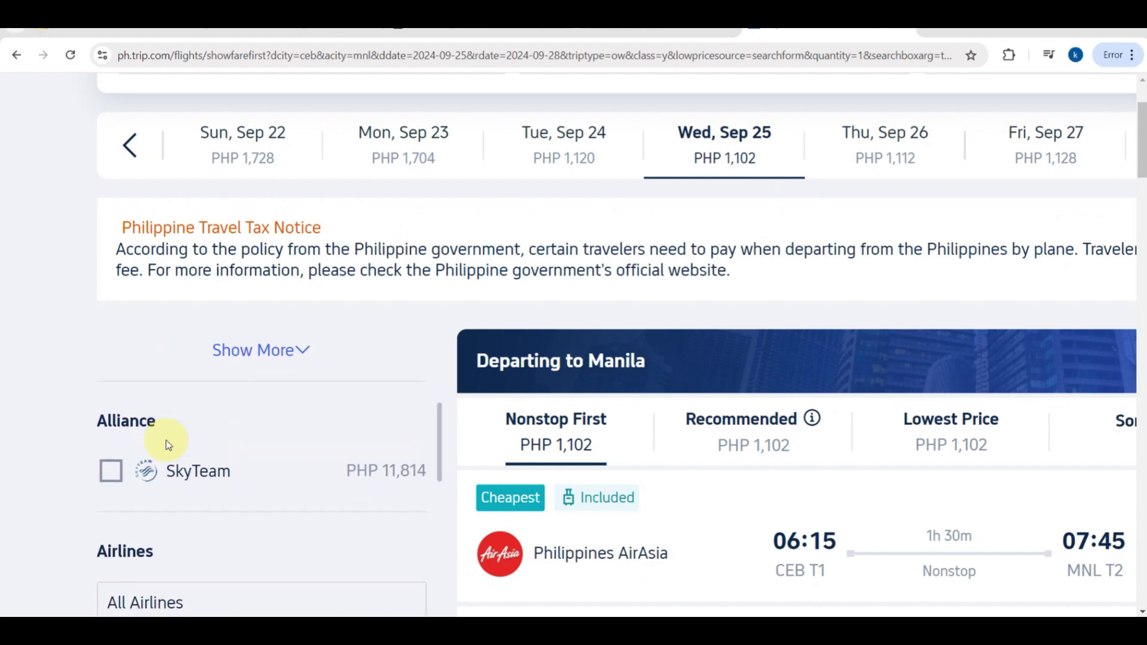
pyautogui.scroll(-2, 168, 445)
pyautogui.scroll(-1, 168, 445)
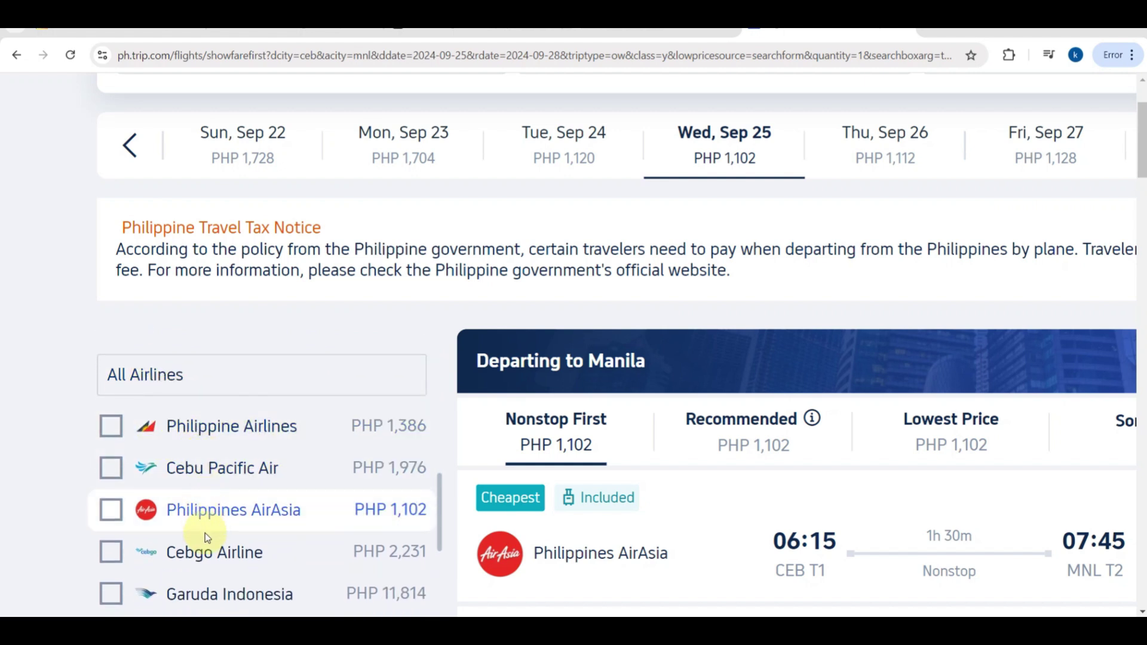
pyautogui.scroll(-1, 205, 539)
pyautogui.scroll(-2, 205, 538)
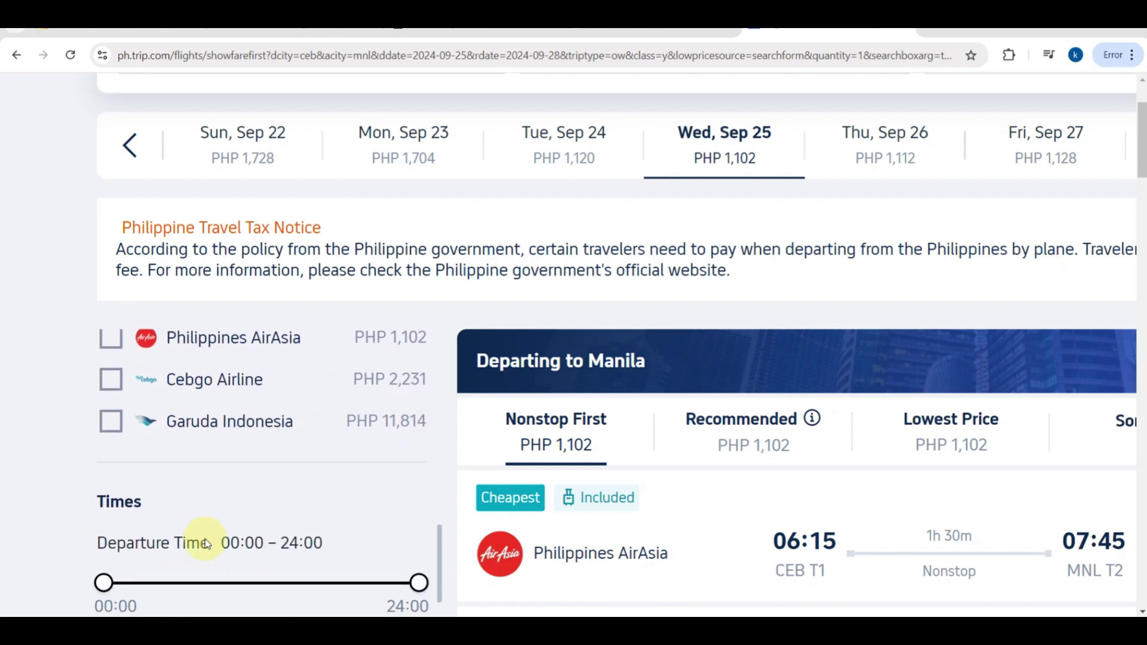
pyautogui.scroll(-3, 206, 542)
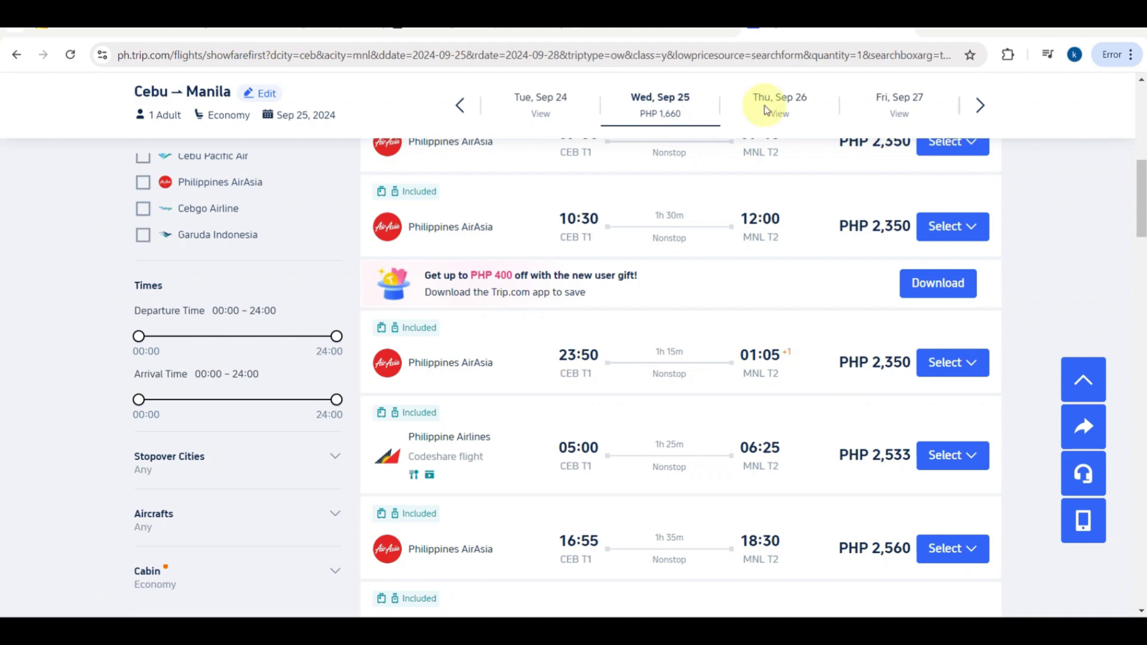
# Step: Review the additional sorting options and sort the flights to Manila by Lowest Price
pyautogui.scroll(4, 789, 206)
pyautogui.scroll(3, 789, 206)
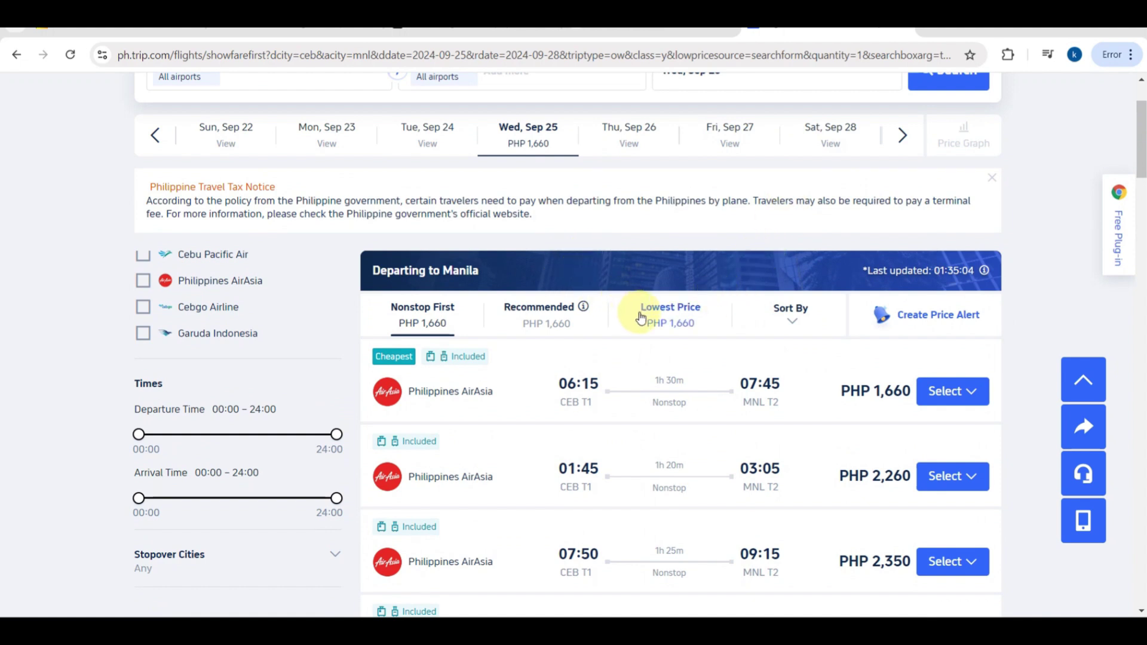
pyautogui.click(757, 315)
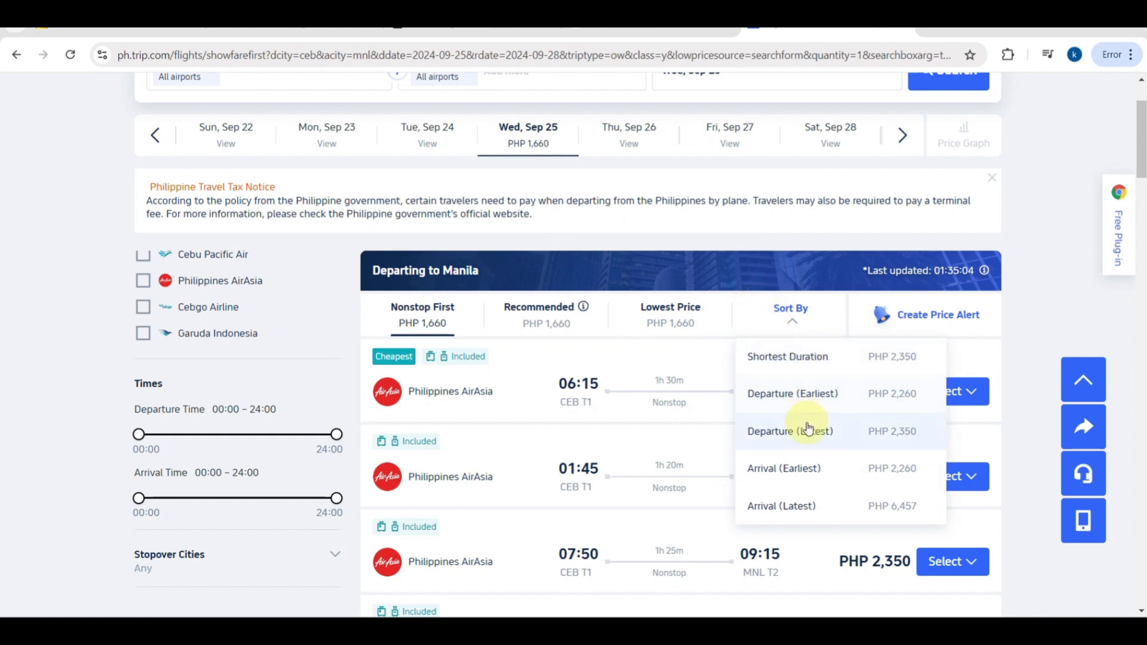
pyautogui.click(691, 309)
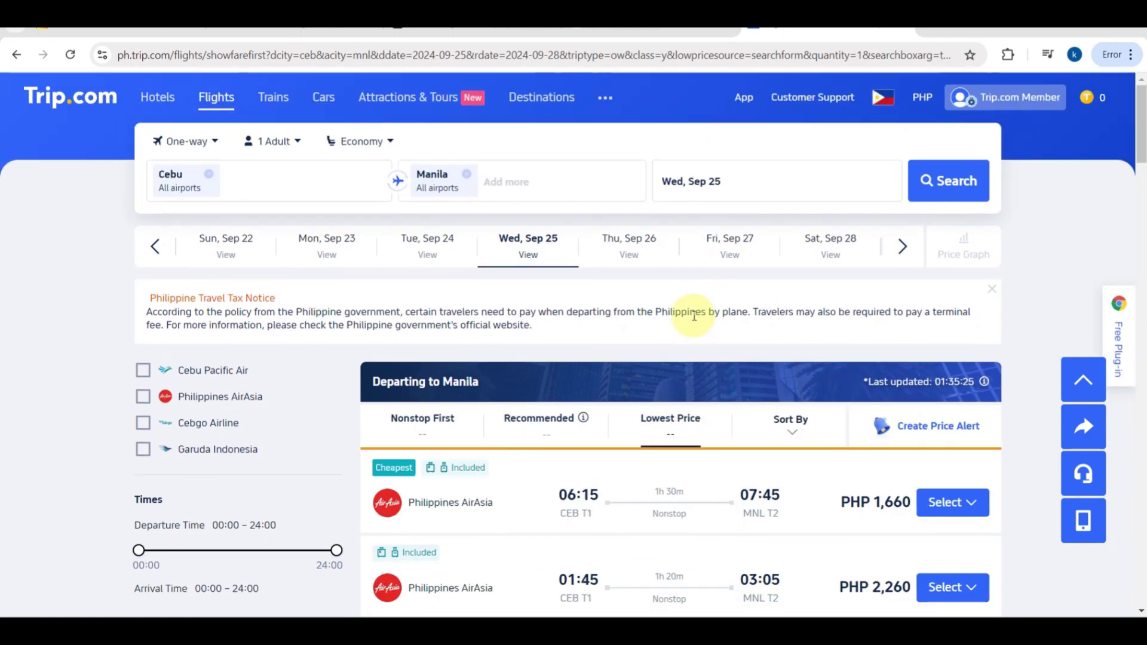
# Step: Expand the fares of the 06:15 Philippines AirAsia flight and examine their baggage allowances and fare rules
pyautogui.scroll(-3, 701, 454)
pyautogui.scroll(-3, 702, 454)
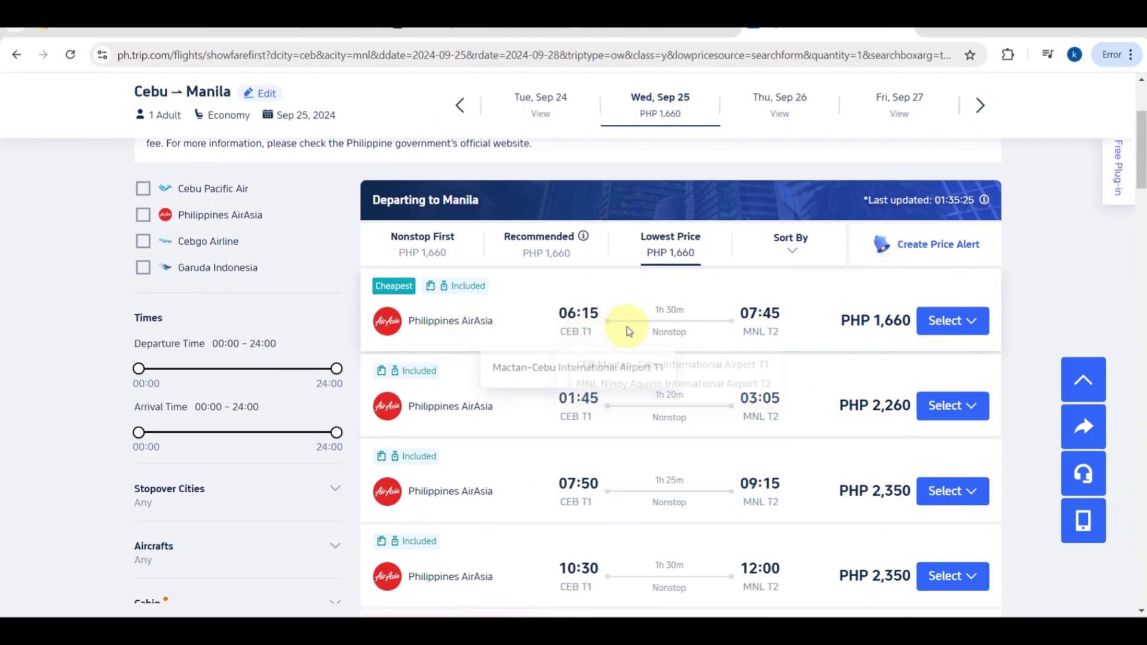
pyautogui.click(943, 326)
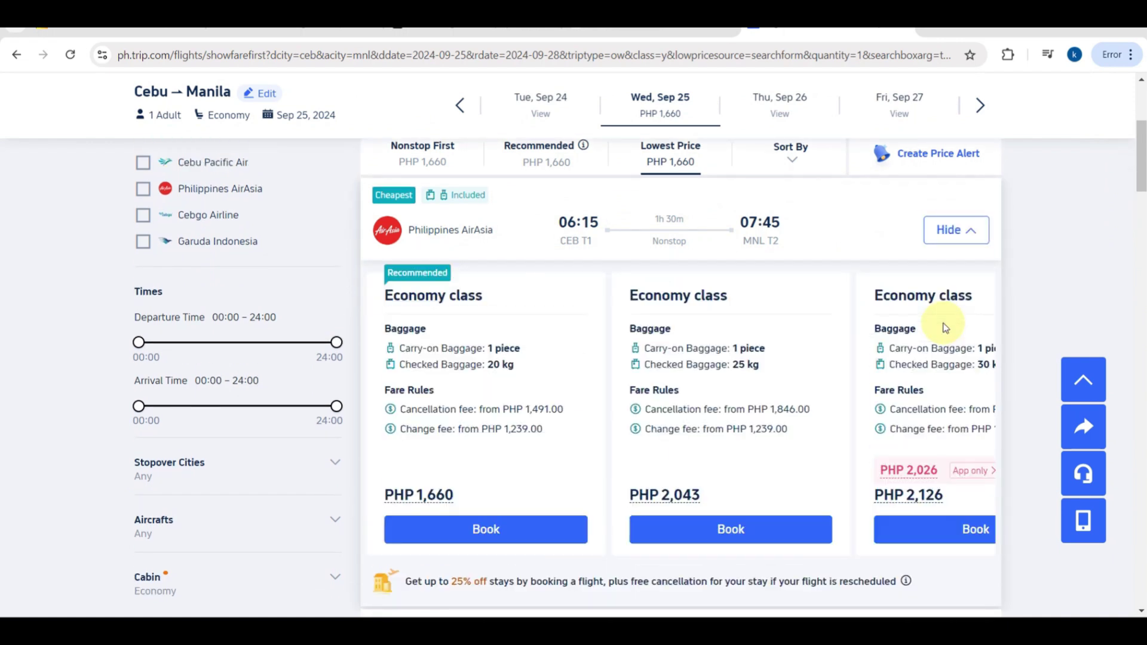
pyautogui.moveTo(729, 389)
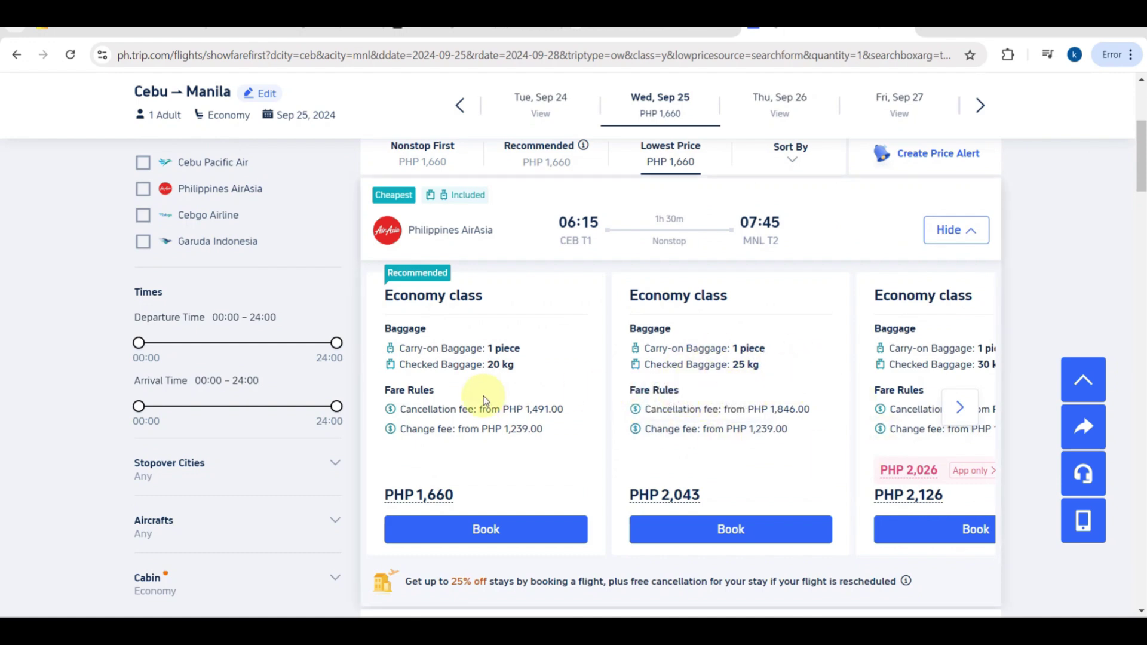
pyautogui.scroll(5, 464, 396)
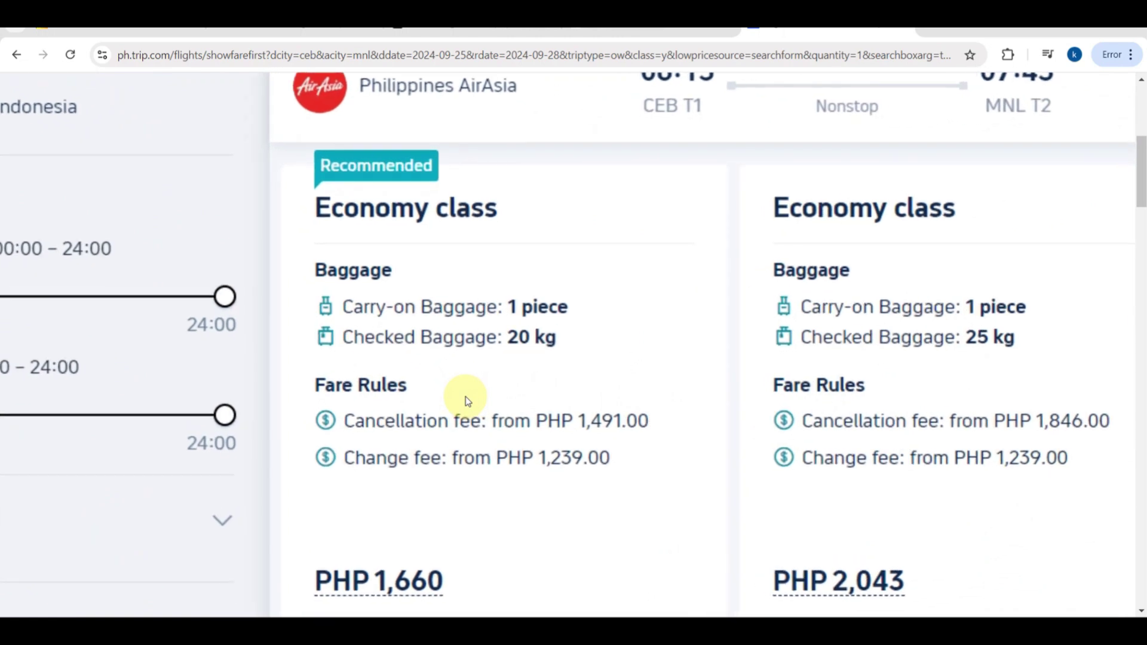
pyautogui.moveTo(412, 328)
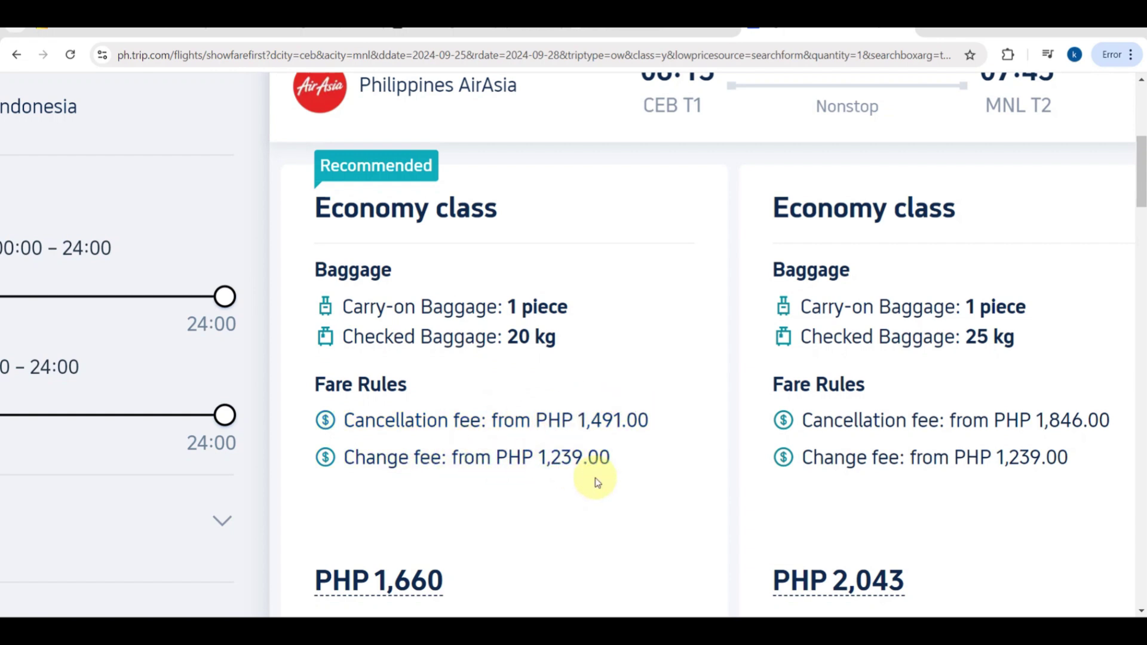
# Step: Book the recommended Economy class fare with 20 kg of checked baggage and review the ticket's cancellation and change policies
pyautogui.scroll(-3, 596, 481)
pyautogui.scroll(-2, 596, 481)
pyautogui.scroll(-1, 593, 481)
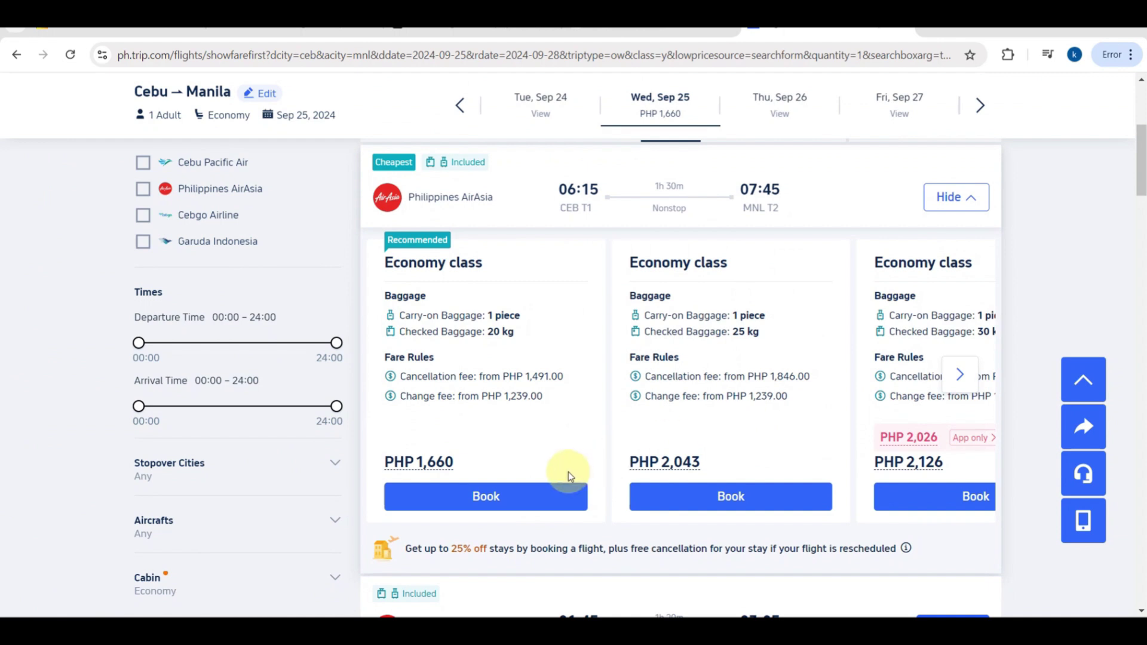
pyautogui.click(541, 494)
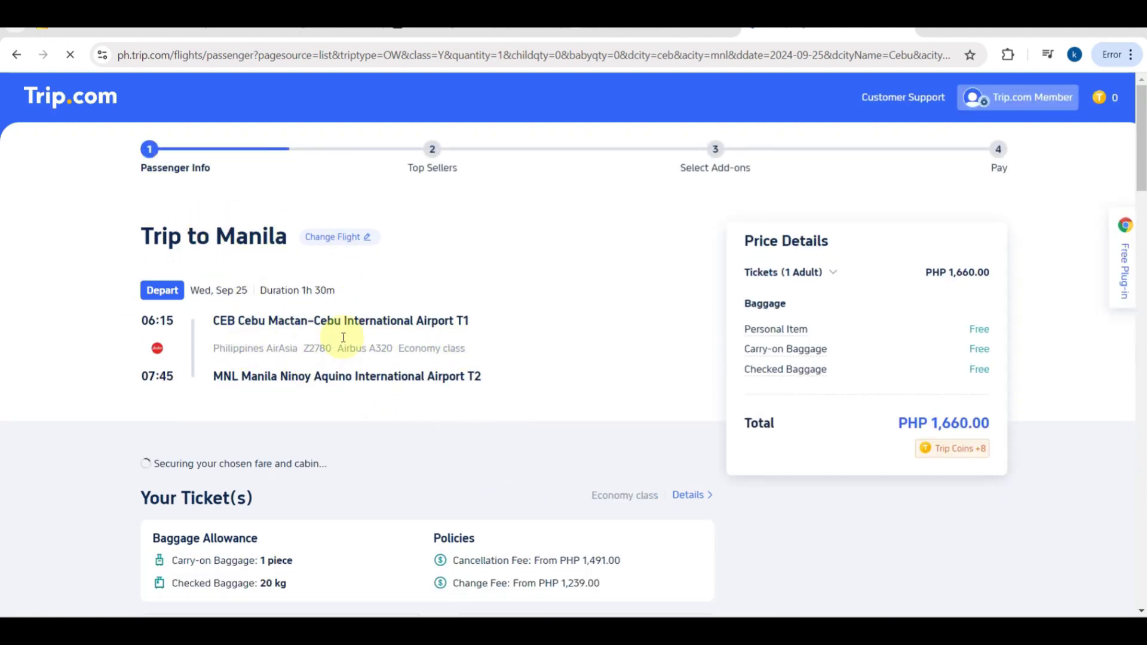
pyautogui.scroll(-3, 384, 341)
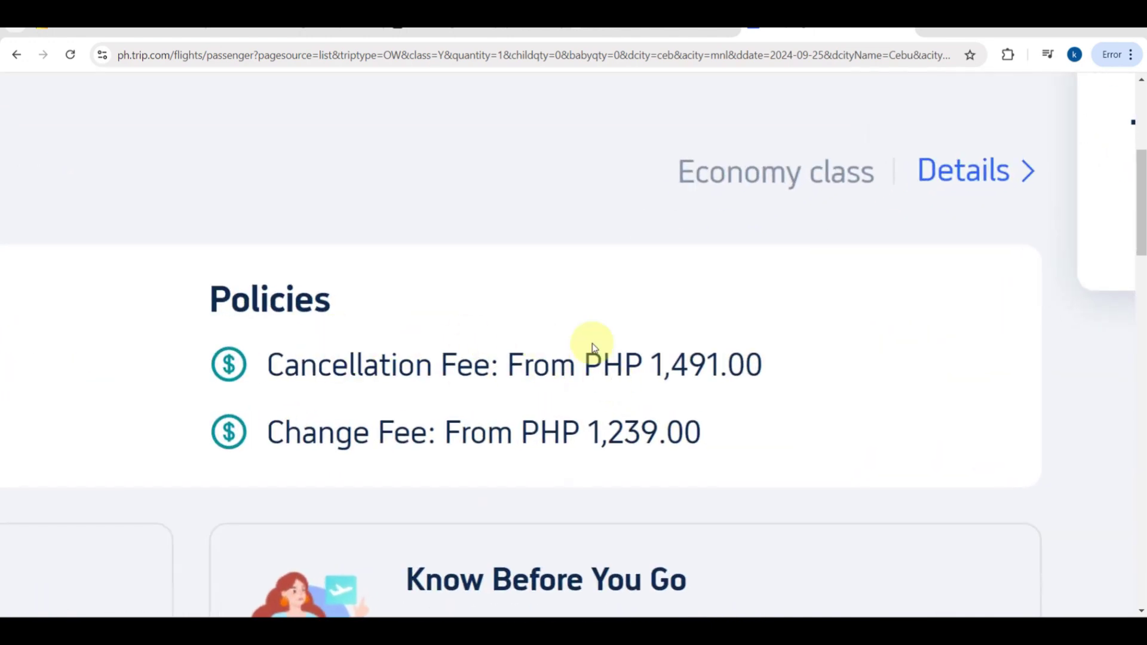
# Step: Examine the adult passenger form, including the name, gender, date of birth and nationality fields, the ID notes and the option for another adult
pyautogui.scroll(-2, 631, 358)
pyautogui.scroll(-5, 632, 360)
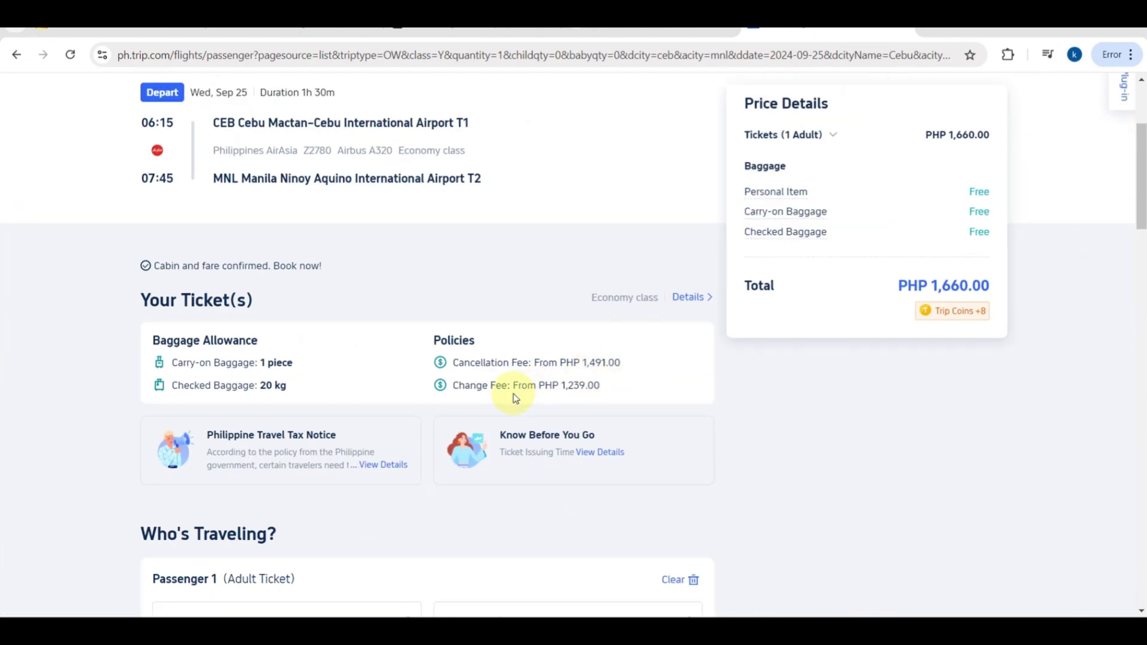
pyautogui.scroll(-3, 515, 397)
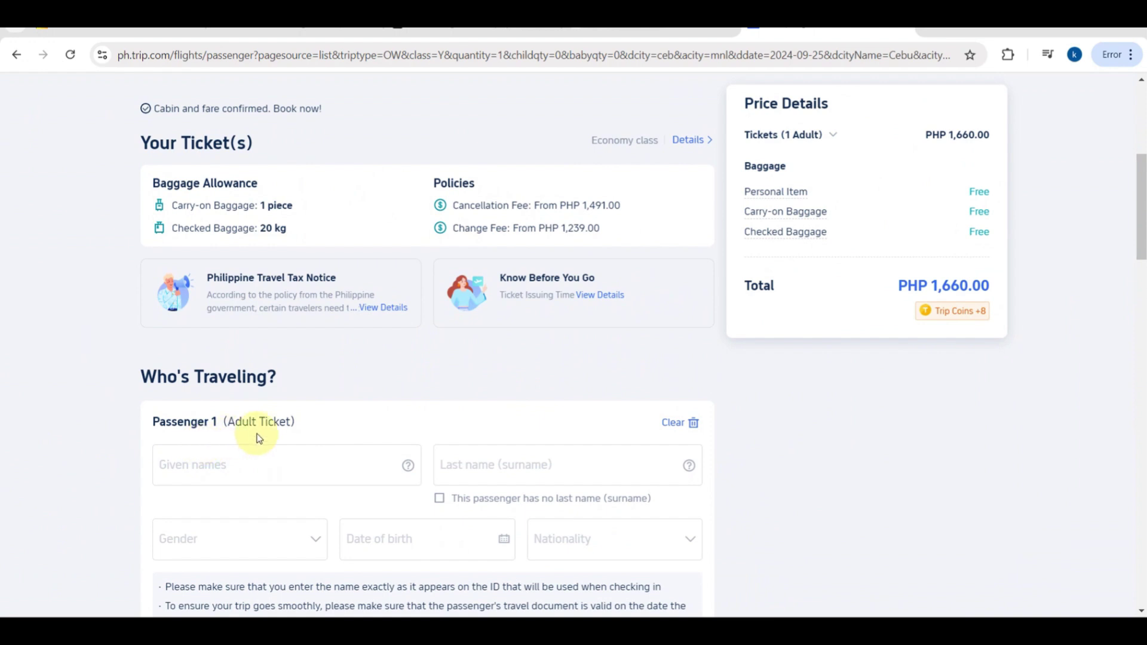
pyautogui.scroll(-2, 354, 431)
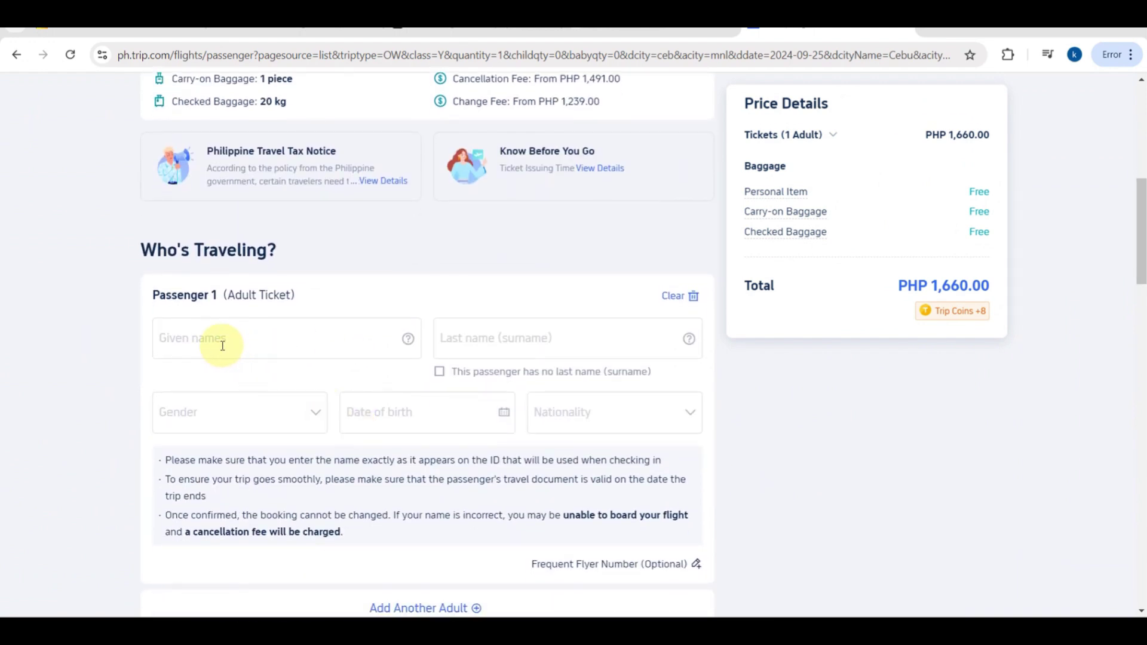
pyautogui.scroll(5, 227, 349)
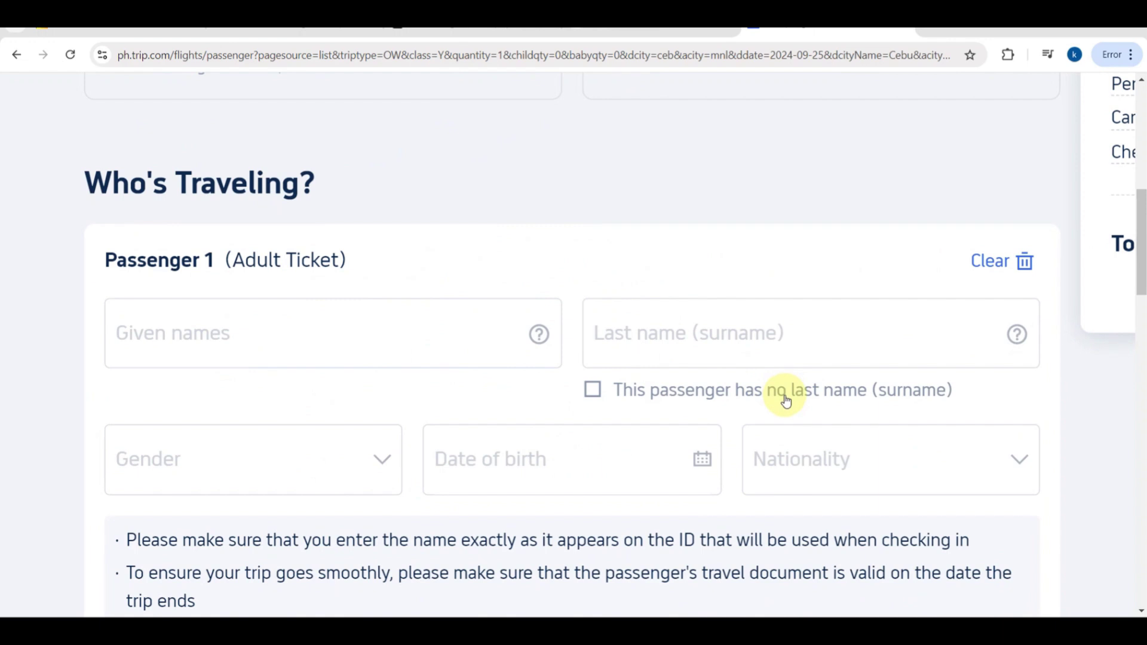
pyautogui.hotkey('ctrl', '-')
pyautogui.hotkey('ctrl', '-')
pyautogui.hotkey('ctrl', '-')
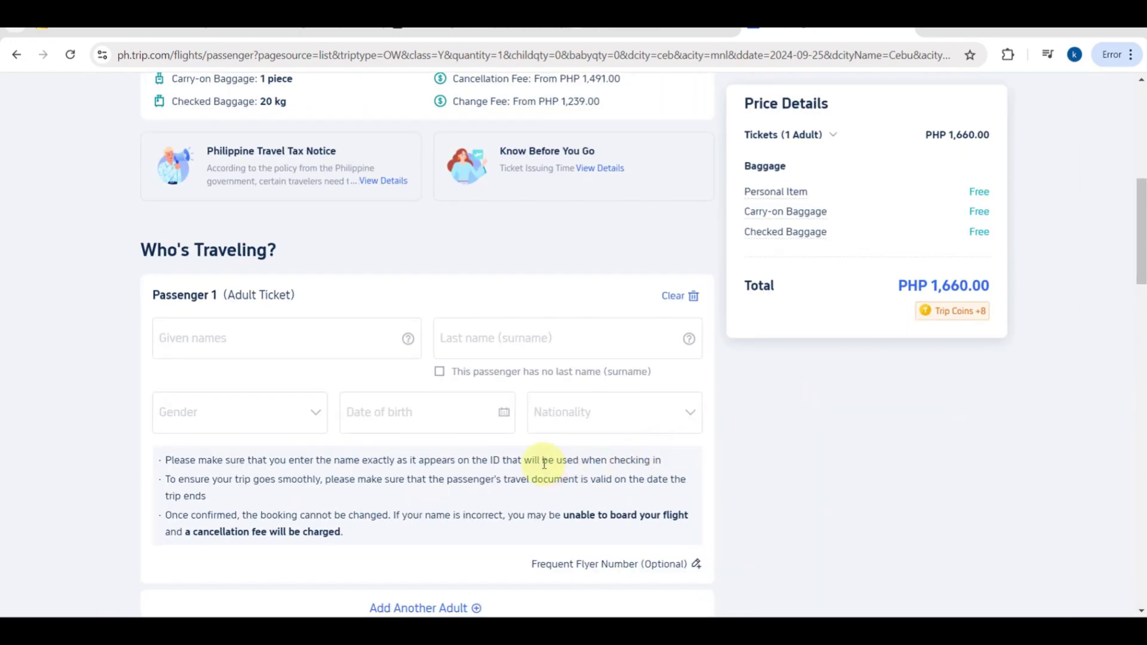
pyautogui.scroll(-2, 544, 462)
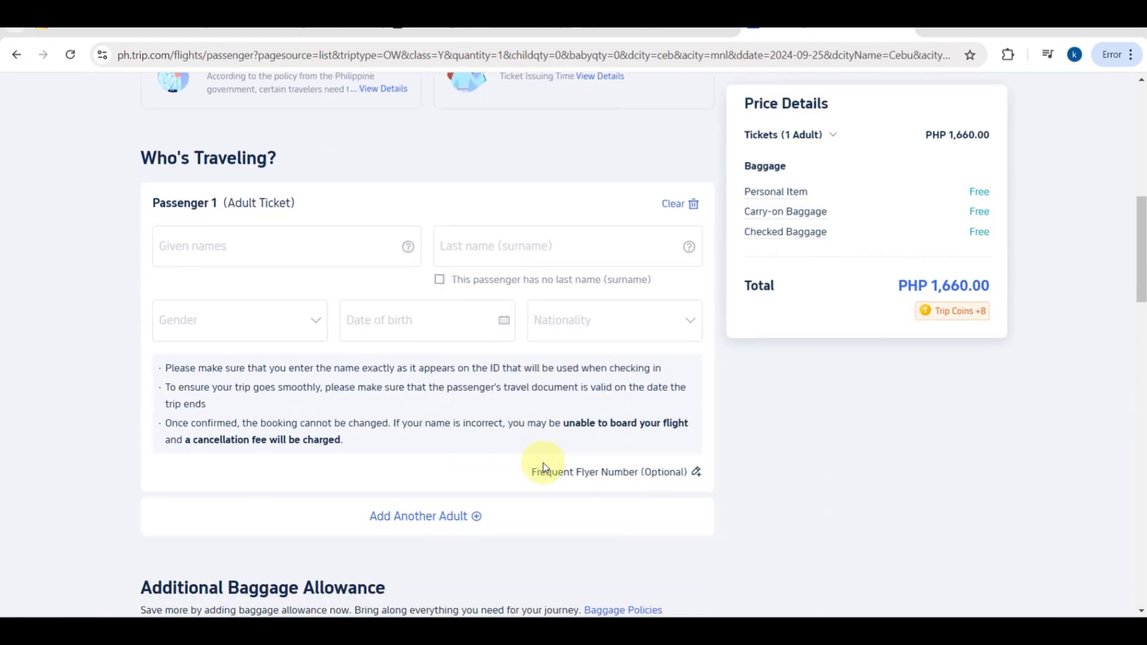
pyautogui.scroll(-2, 543, 463)
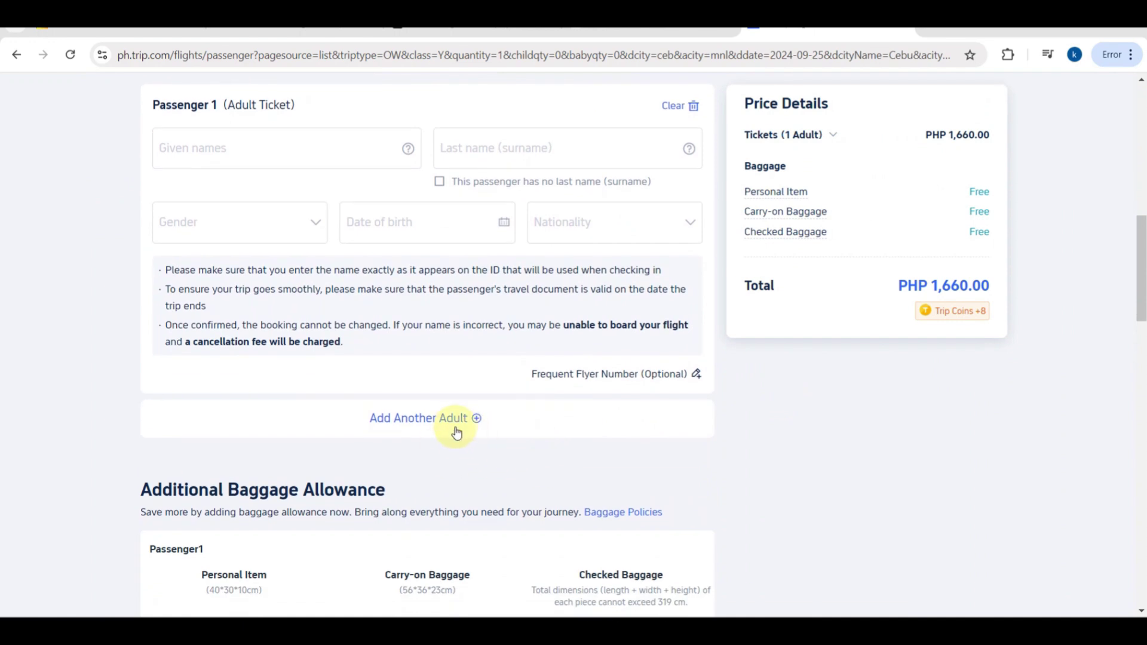
pyautogui.scroll(-2, 466, 419)
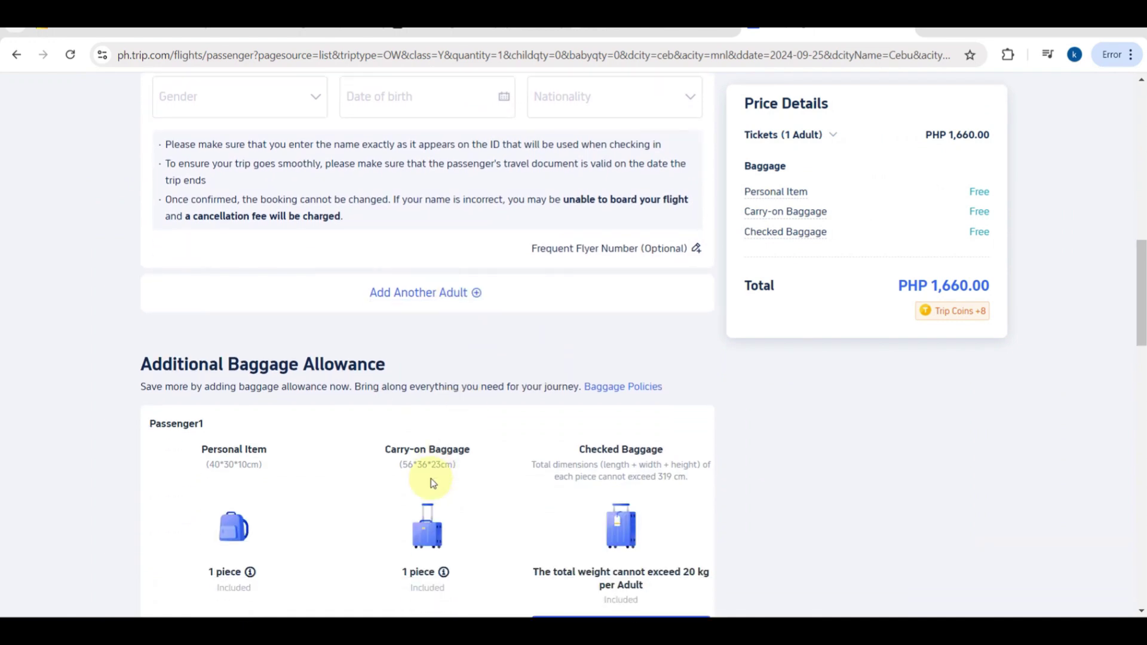
# Step: Add one extra piece of checked baggage, total 20 kg, for PHP 1,789.00 to Passenger 1
pyautogui.scroll(-1, 432, 472)
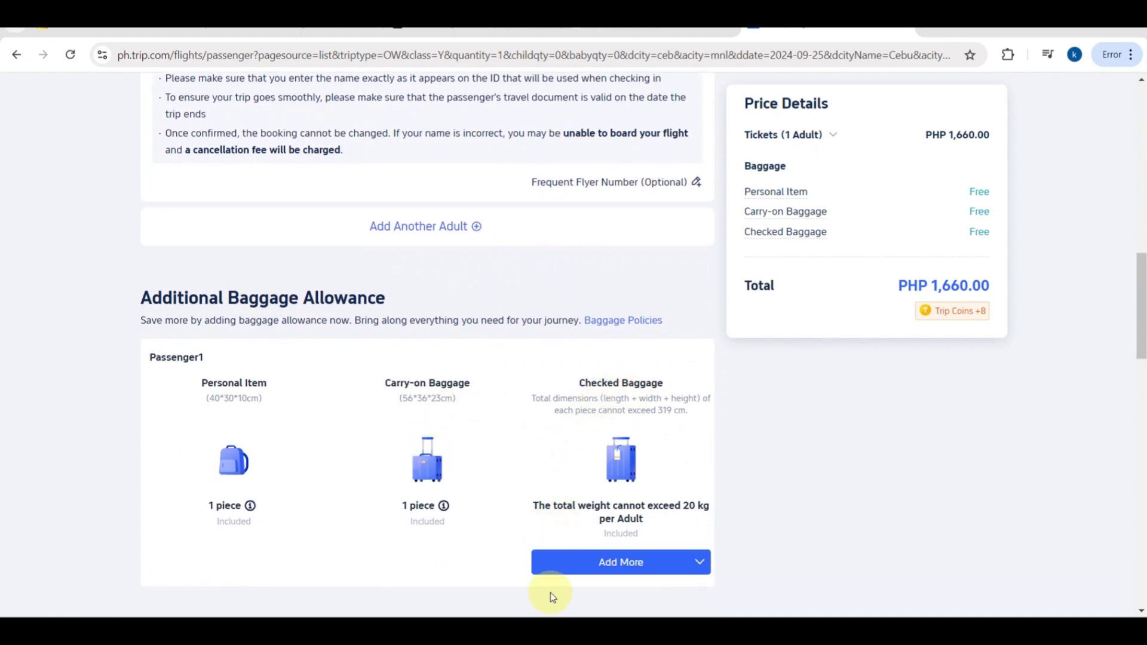
pyautogui.click(566, 564)
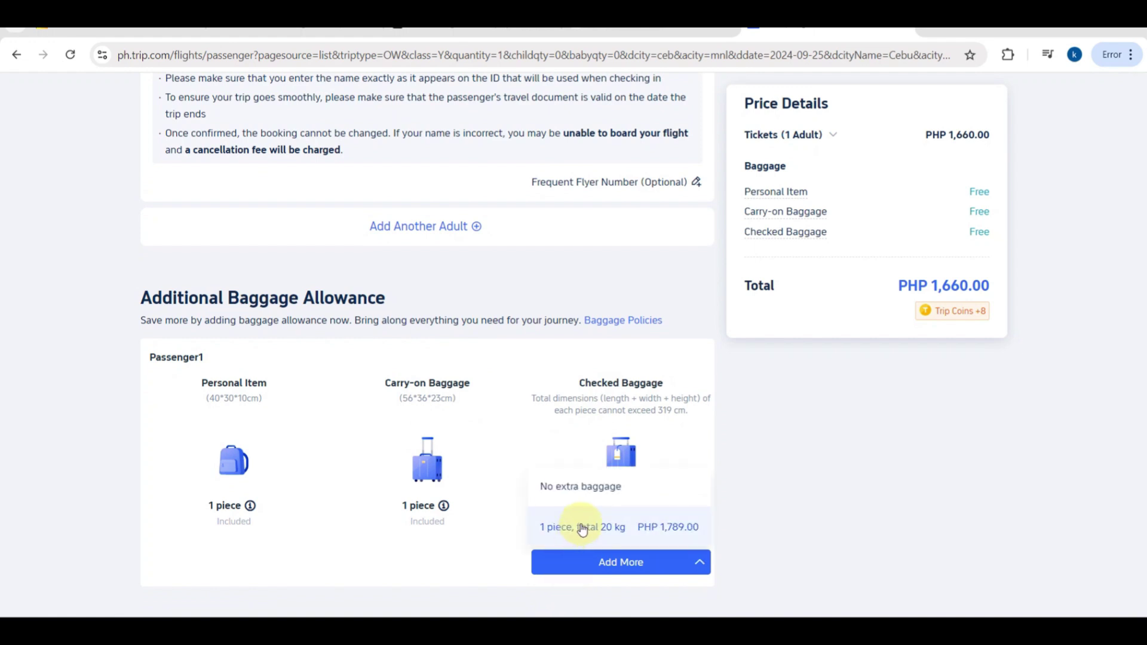
pyautogui.keyDown('ctrl'); pyautogui.scroll(5, 582, 530); pyautogui.keyUp('ctrl')
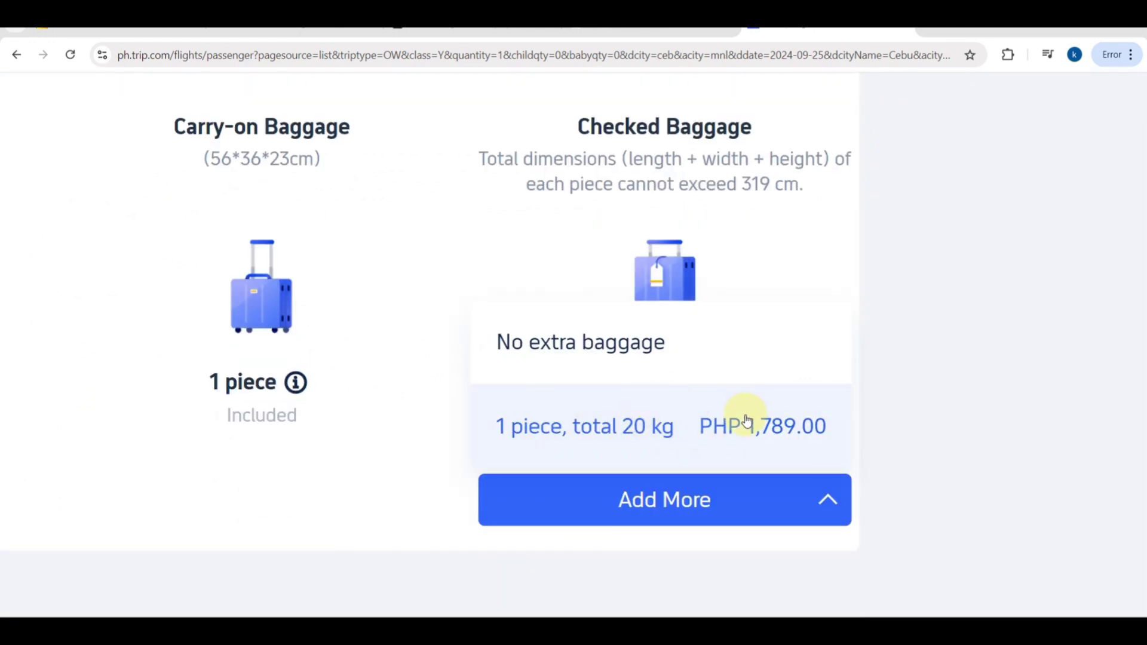
pyautogui.click(786, 414)
pyautogui.scroll(-4, 786, 414)
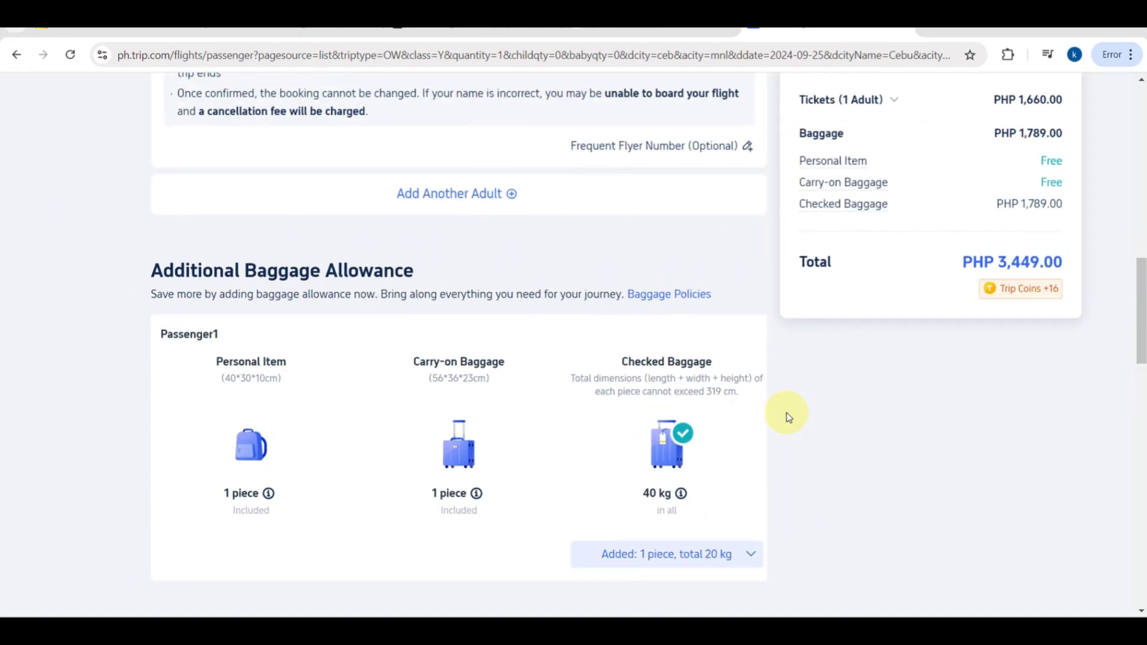
# Step: Review the lost baggage protection, travel insurance, stay discounts, contact details and promo code sections of the booking form
pyautogui.scroll(-3, 636, 420)
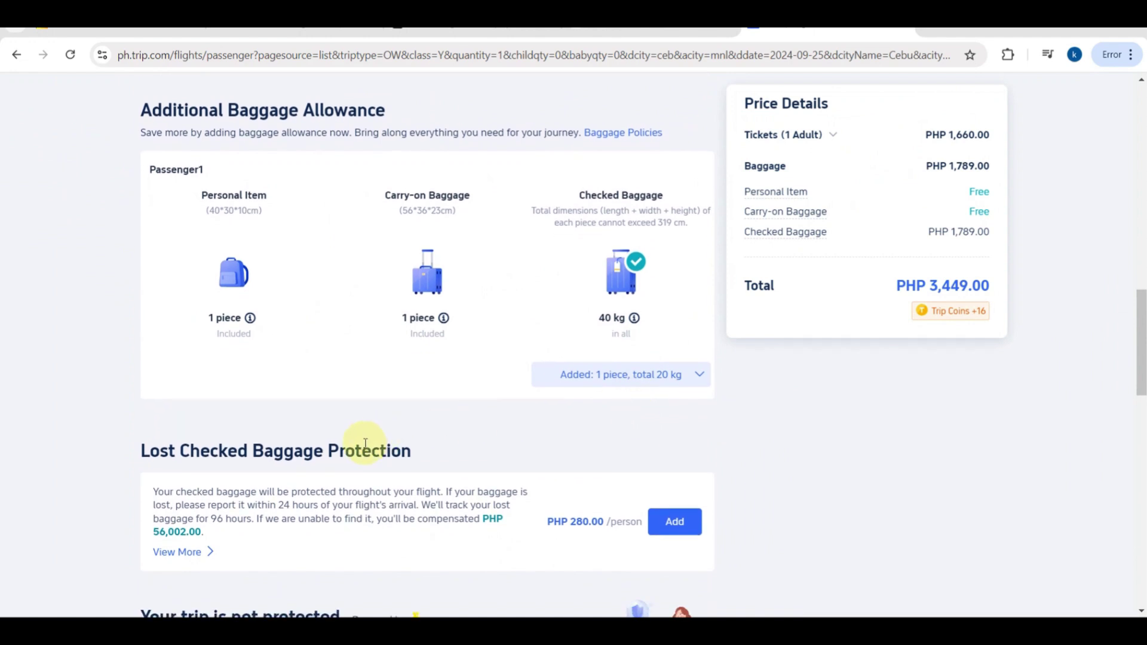
pyautogui.scroll(-2, 546, 461)
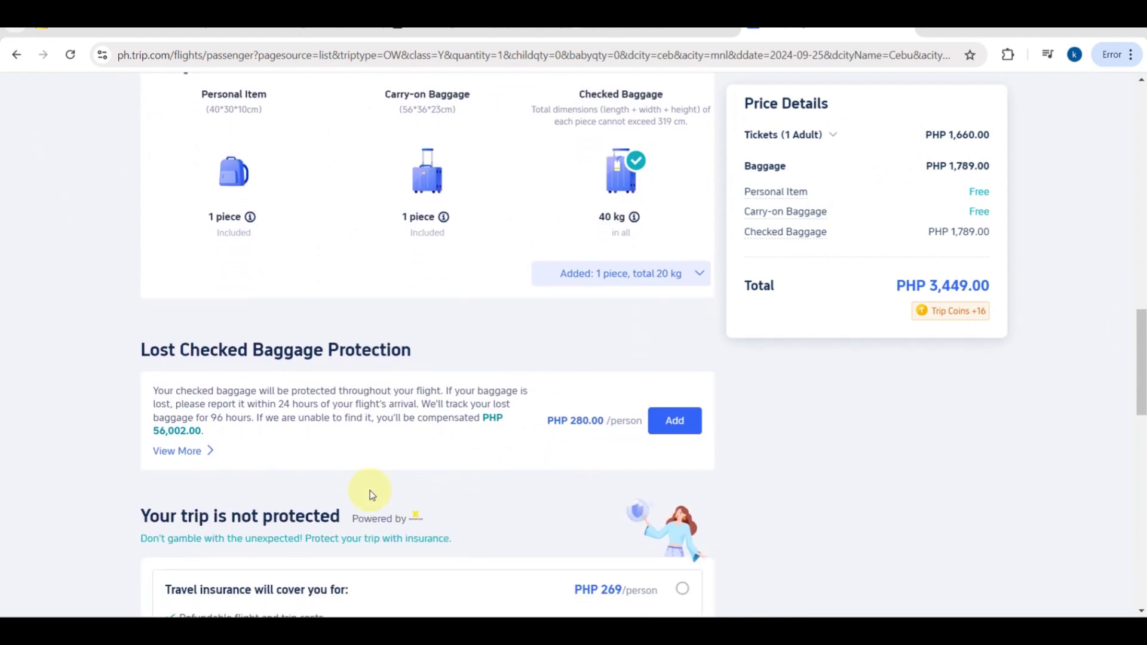
pyautogui.scroll(-3, 312, 520)
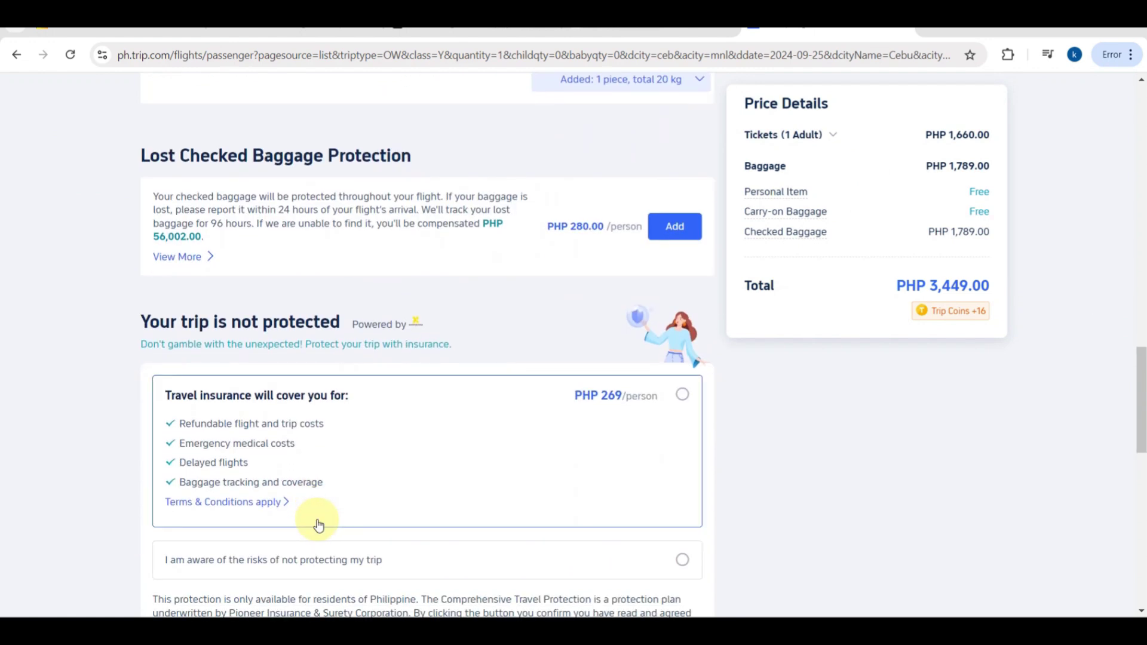
pyautogui.scroll(-5, 301, 399)
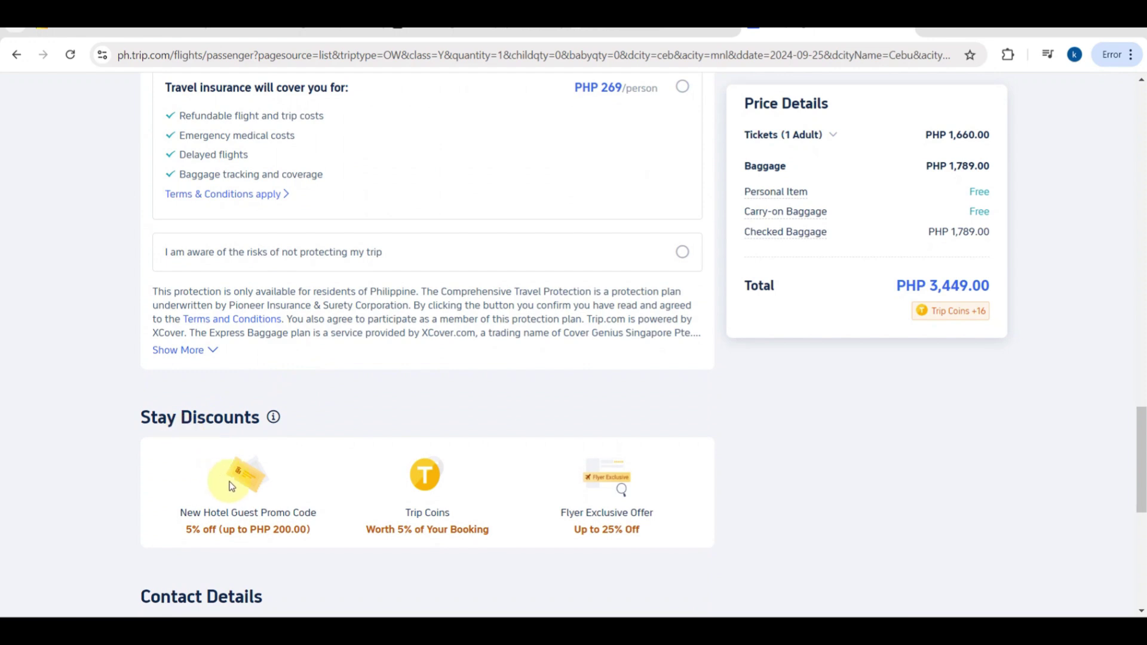
pyautogui.scroll(-1, 386, 485)
pyautogui.scroll(-4, 385, 485)
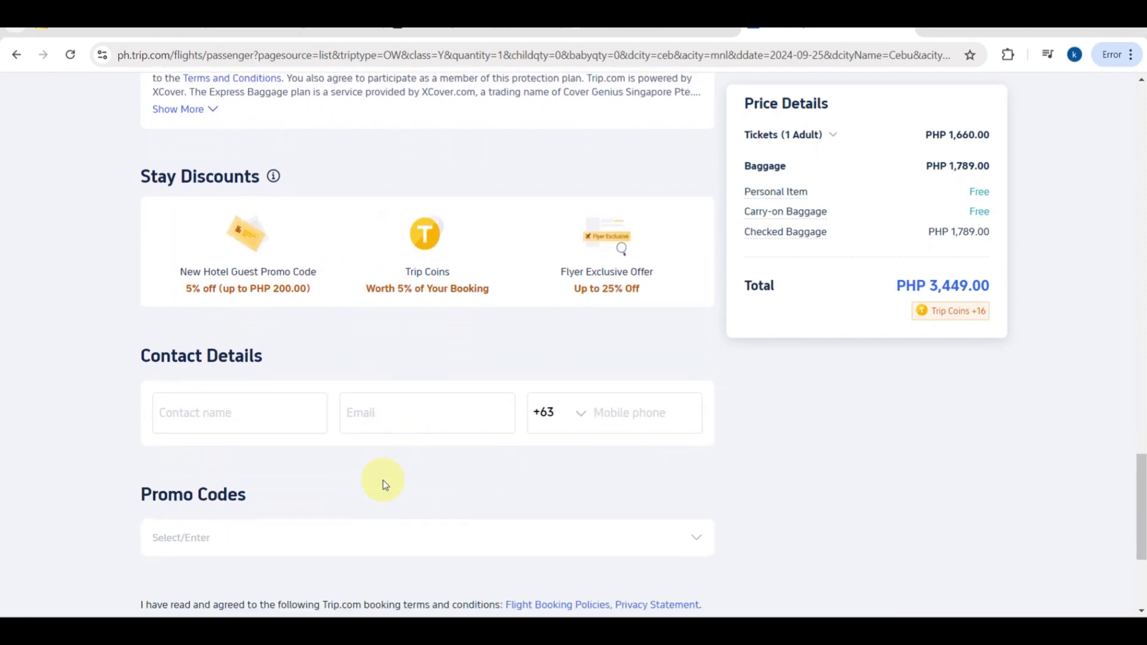
pyautogui.click(243, 381)
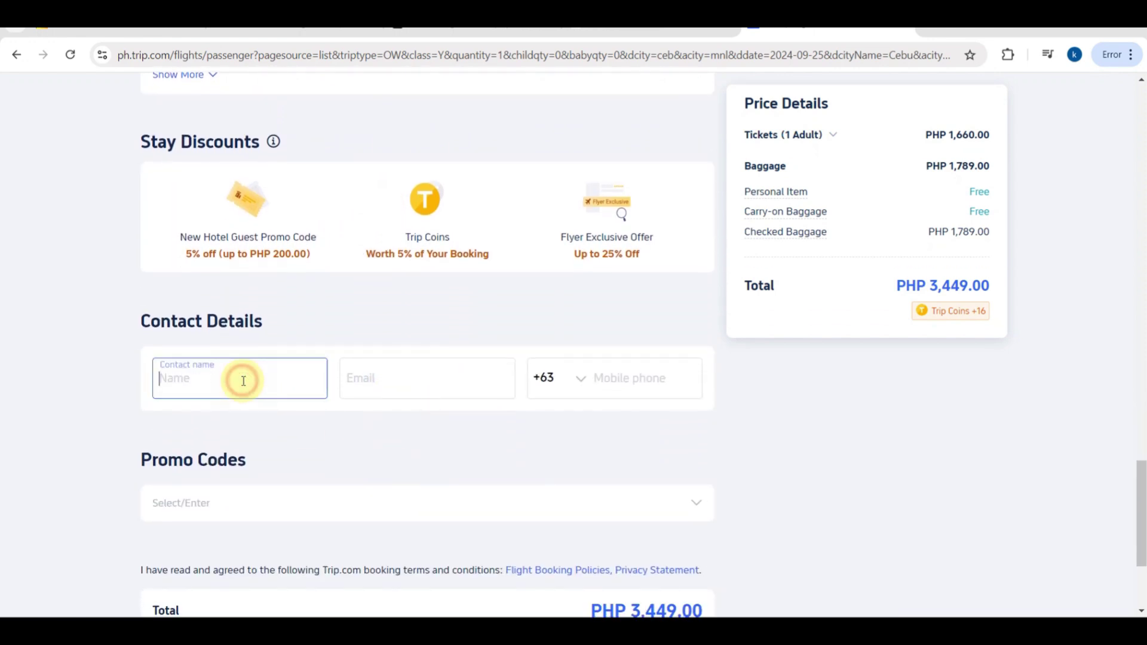
pyautogui.click(378, 374)
pyautogui.scroll(-1, 367, 463)
pyautogui.scroll(-2, 366, 465)
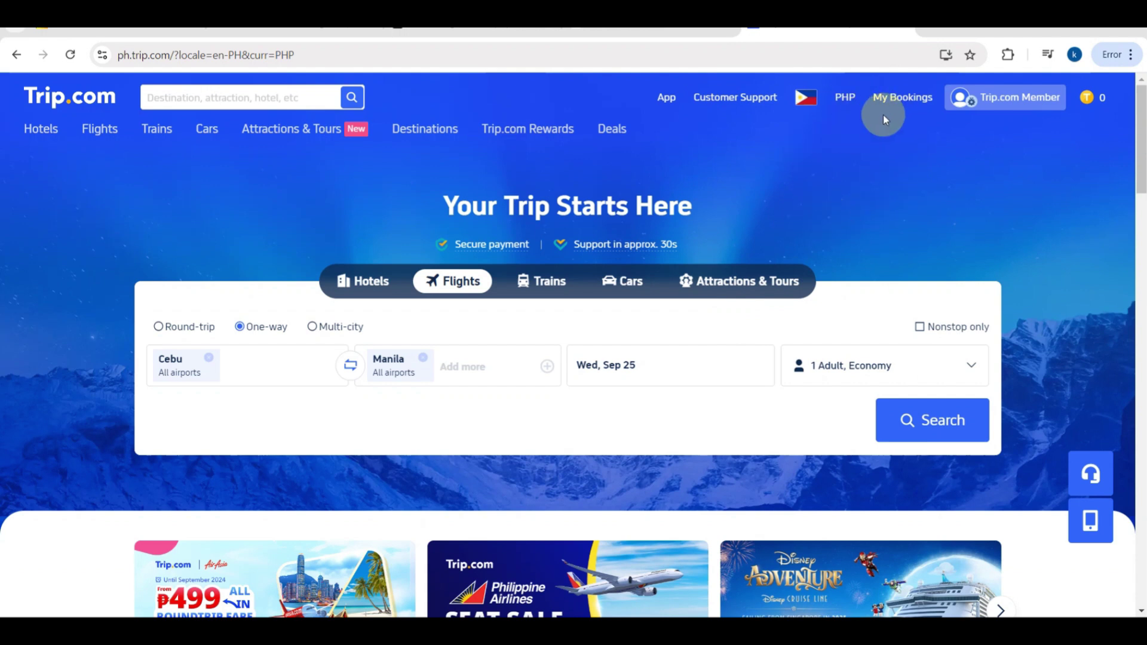
# Step: Go to the account's bookings and open the details of the Cebu to Manila flight awaiting payment
pyautogui.click(972, 103)
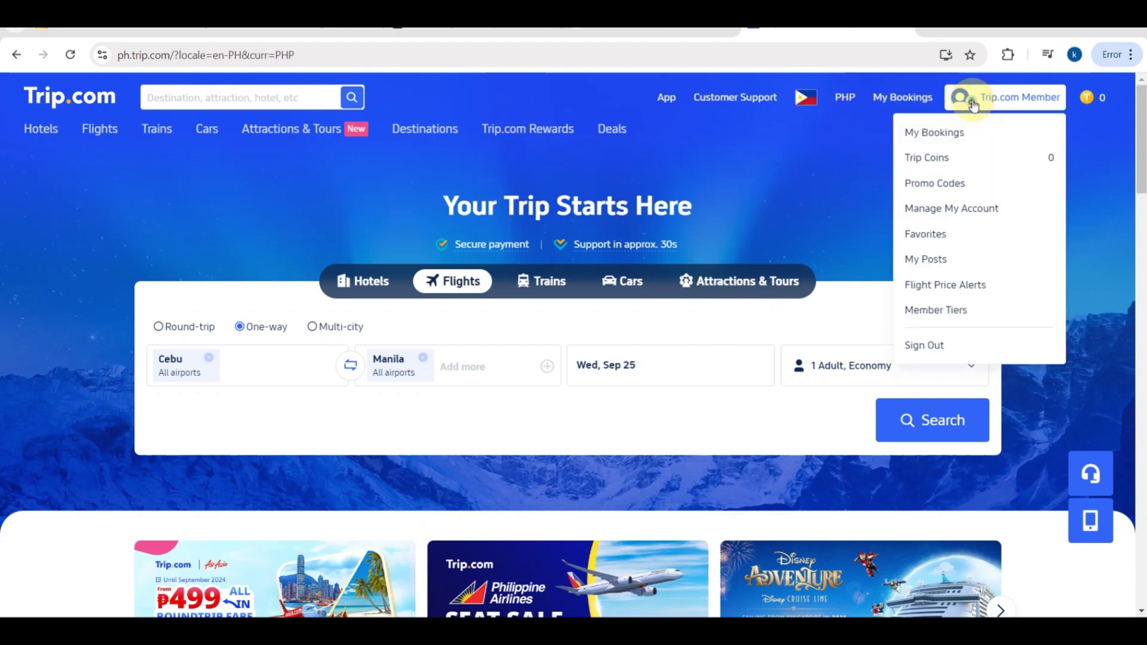
pyautogui.click(949, 131)
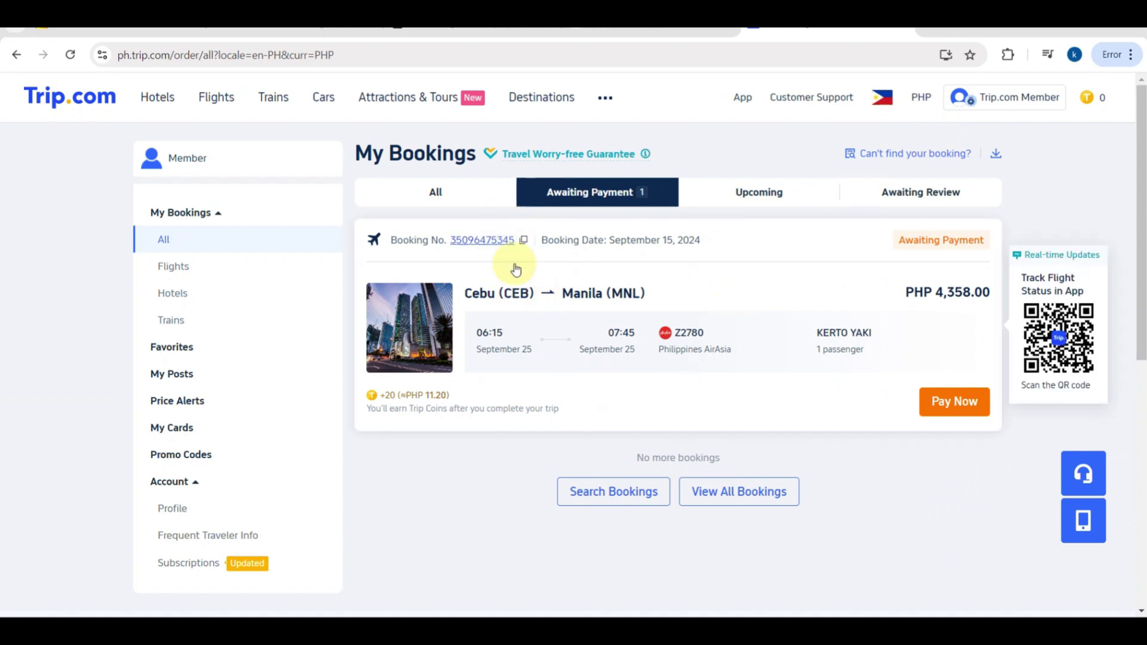
pyautogui.click(529, 291)
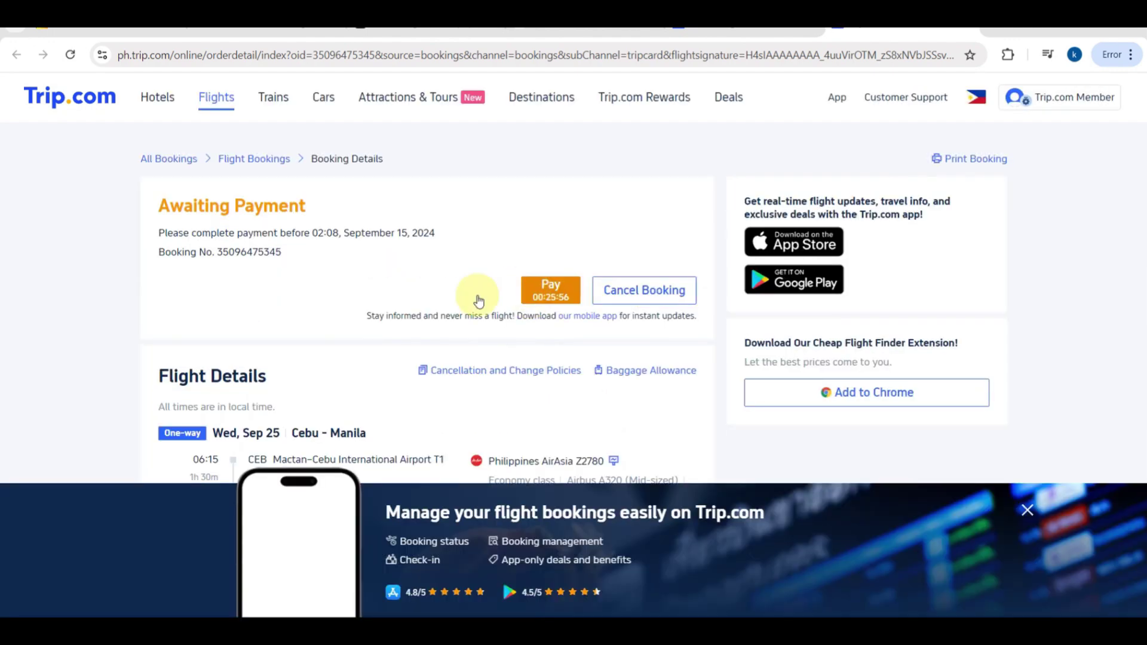
# Step: Cancel the unpaid Cebu to Manila booking, accepting the cancellation notice, and return to the Trip.com home page
pyautogui.scroll(5, 716, 333)
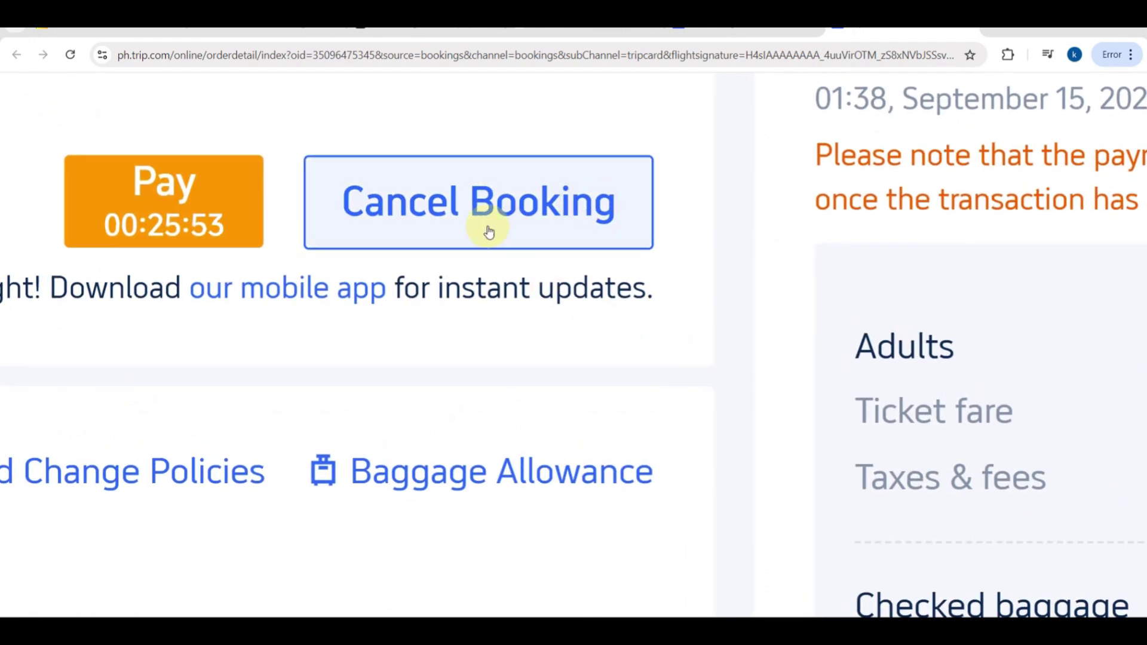
pyautogui.click(488, 231)
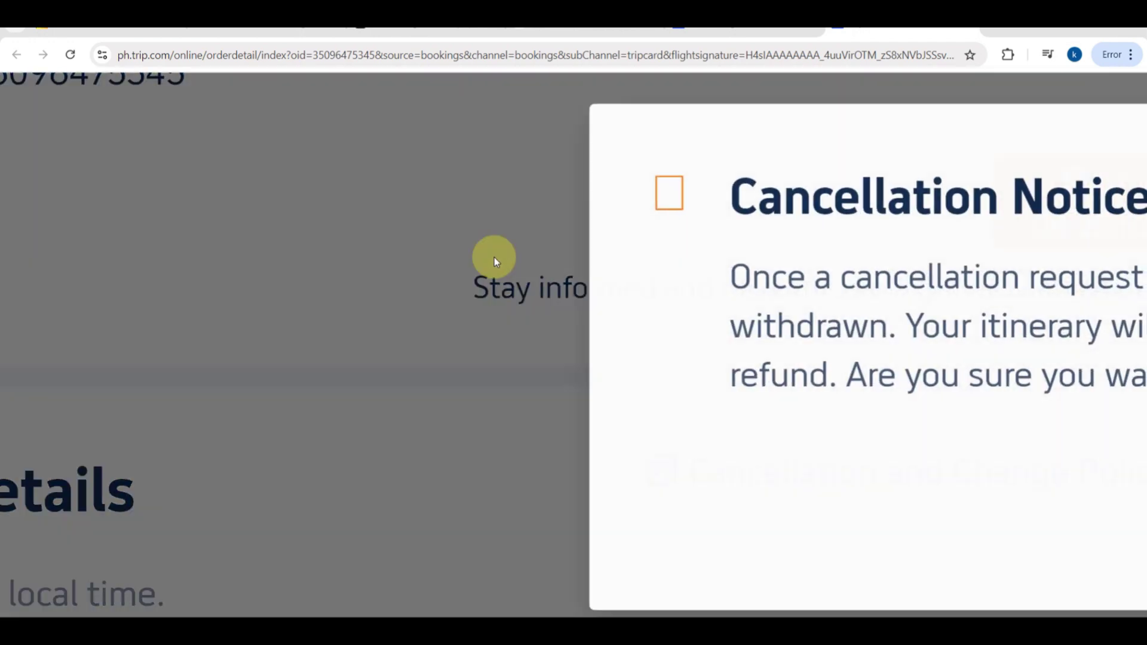
pyautogui.scroll(-5, 692, 219)
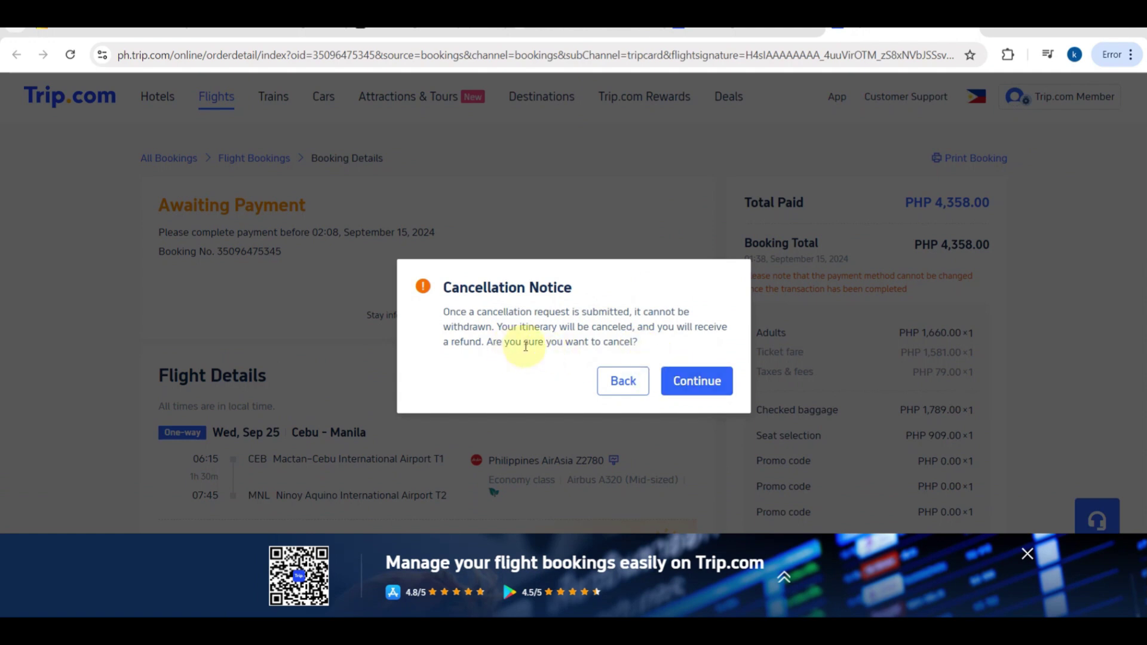
pyautogui.keyDown('ctrl'); pyautogui.scroll(5, 668, 377); pyautogui.keyUp('ctrl')
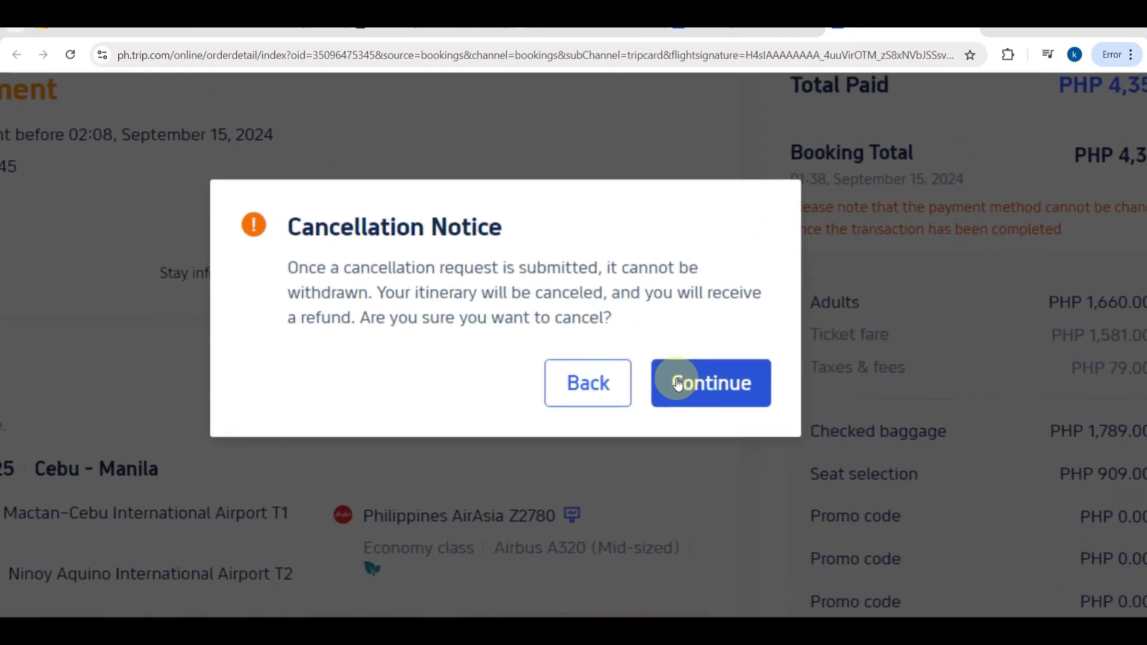
pyautogui.click(699, 383)
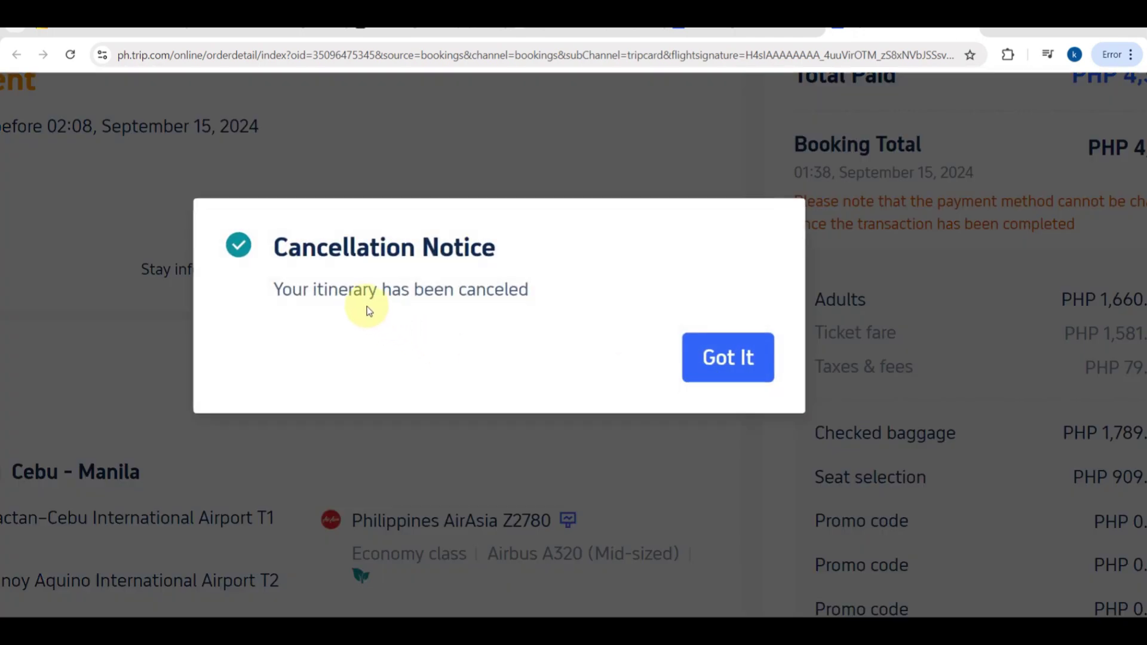
pyautogui.click(719, 358)
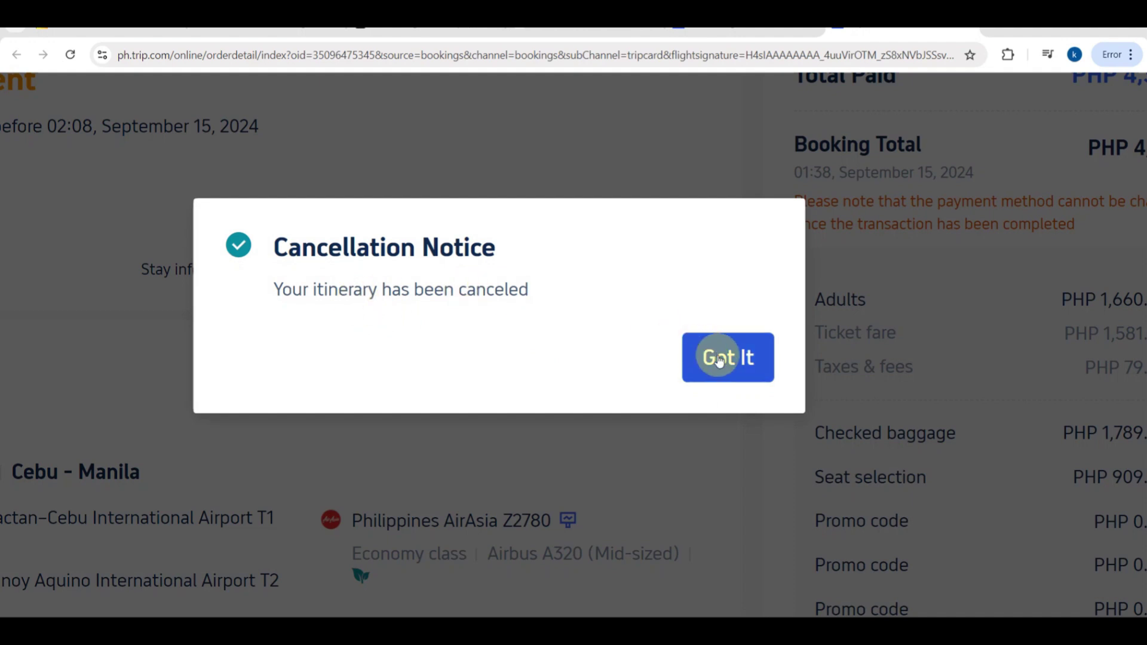
pyautogui.click(719, 358)
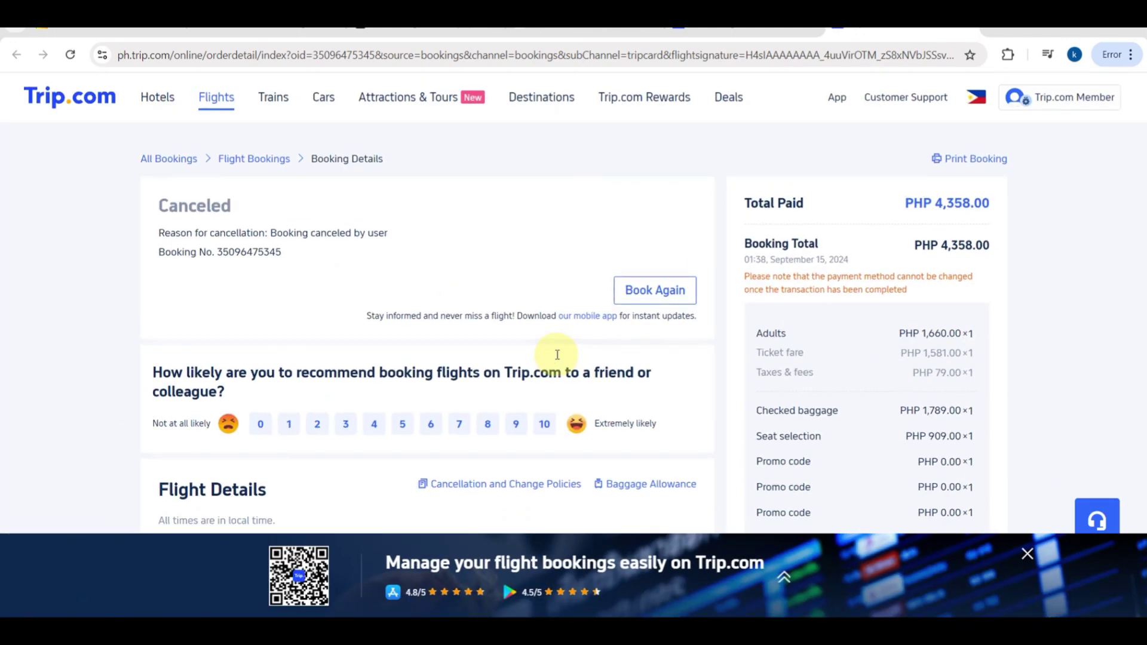
pyautogui.click(54, 95)
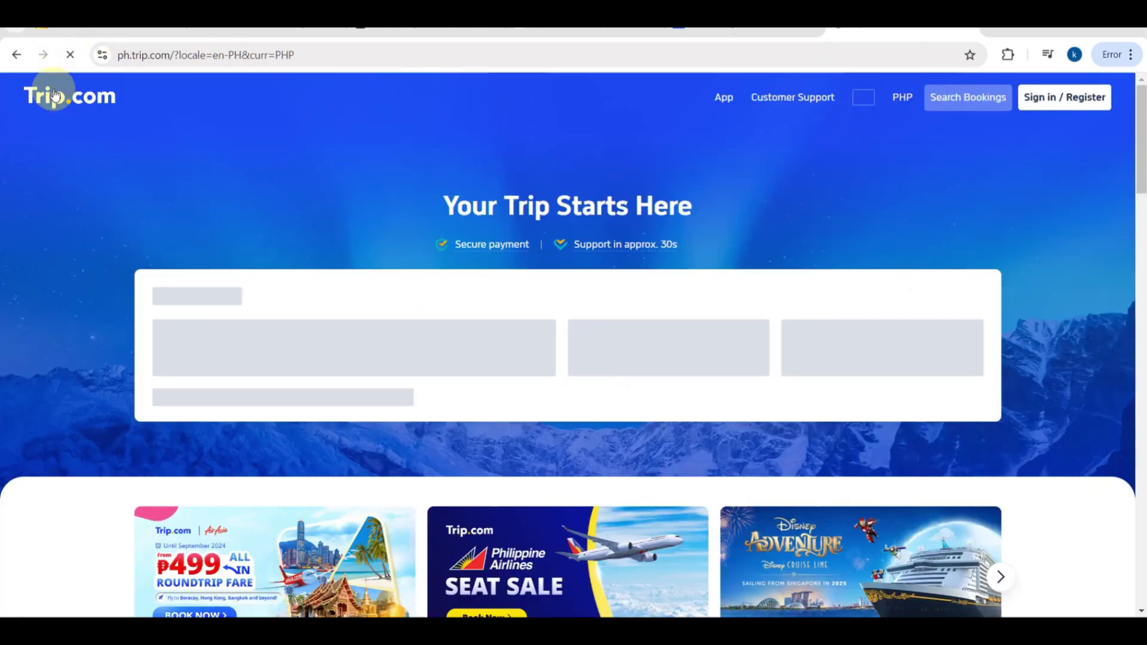